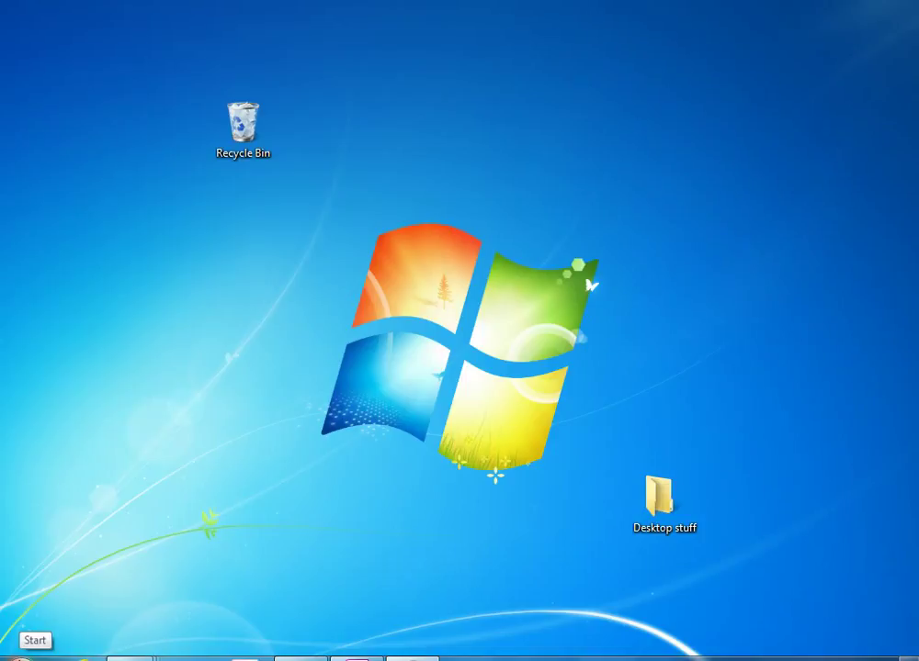
Open the !Launcher folder from the installed programs, locate the One Note Install shortcut, and minimize the folder window.
{"action": "left_click", "coordinate": [20, 656]}
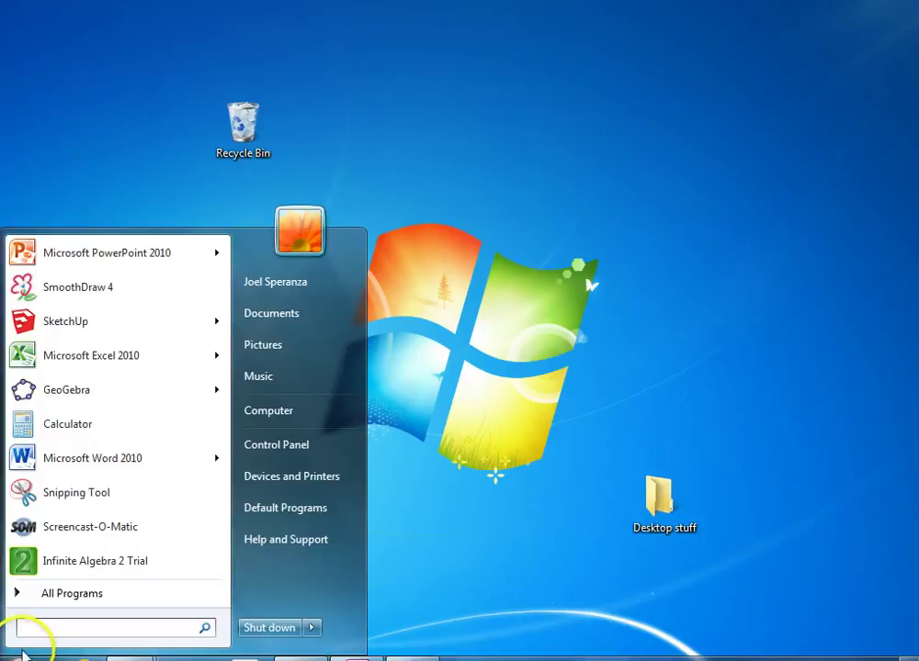
{"action": "left_click", "coordinate": [70, 593]}
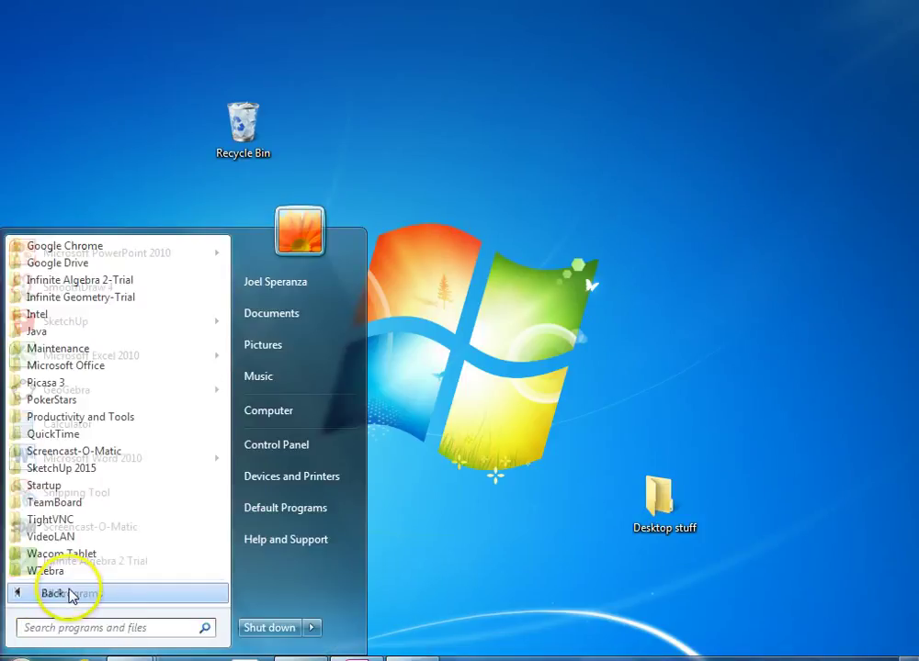
{"action": "left_click_drag", "start_coordinate": [228, 467], "coordinate": [219, 244]}
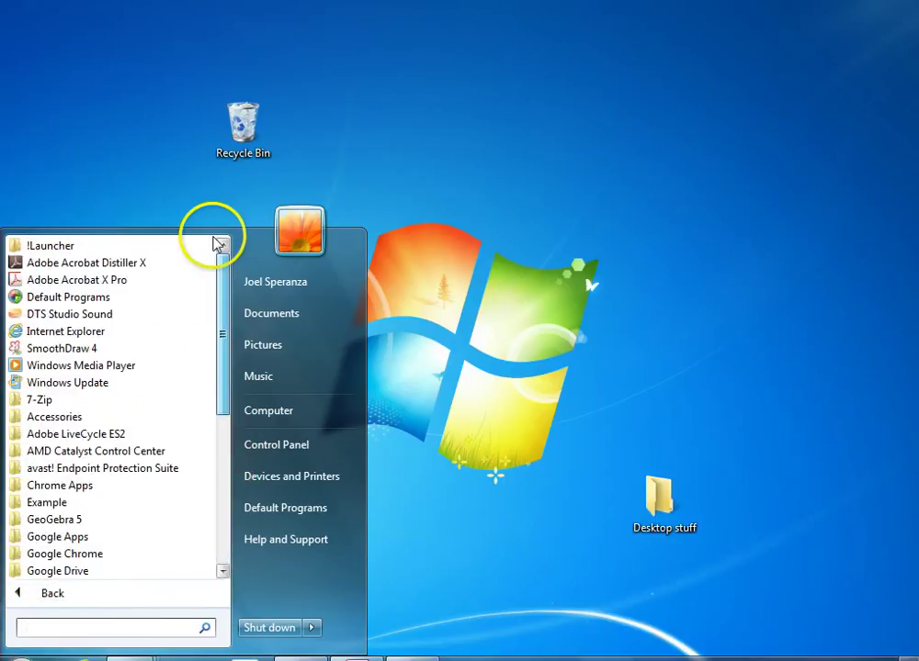
{"action": "left_click", "coordinate": [73, 248]}
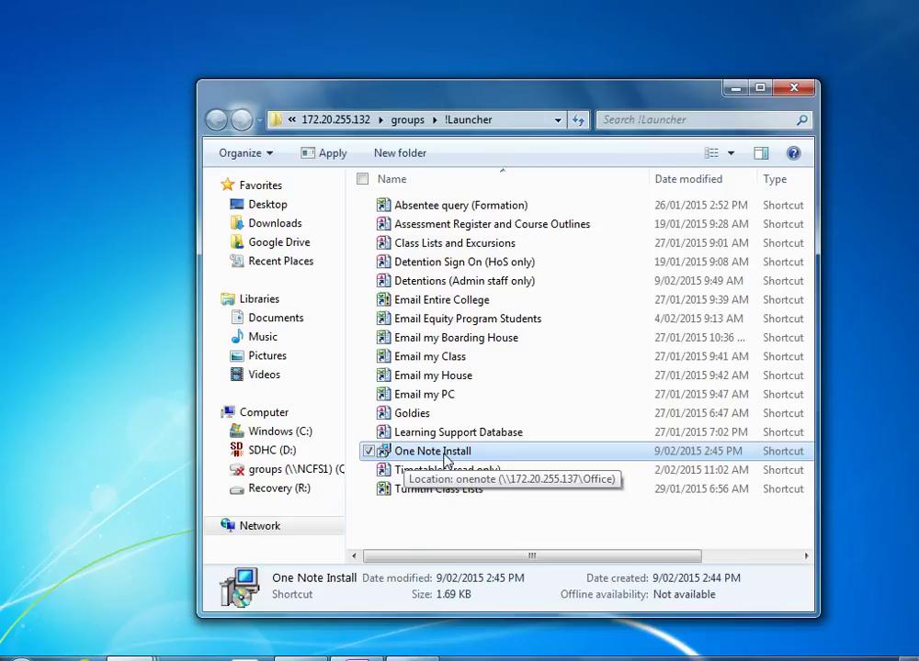
{"action": "left_click", "coordinate": [734, 88]}
Locate Microsoft OneNote 2010 among the installed Microsoft Office programs and bring the already running OneNote window to the front.
{"action": "key", "text": "super"}
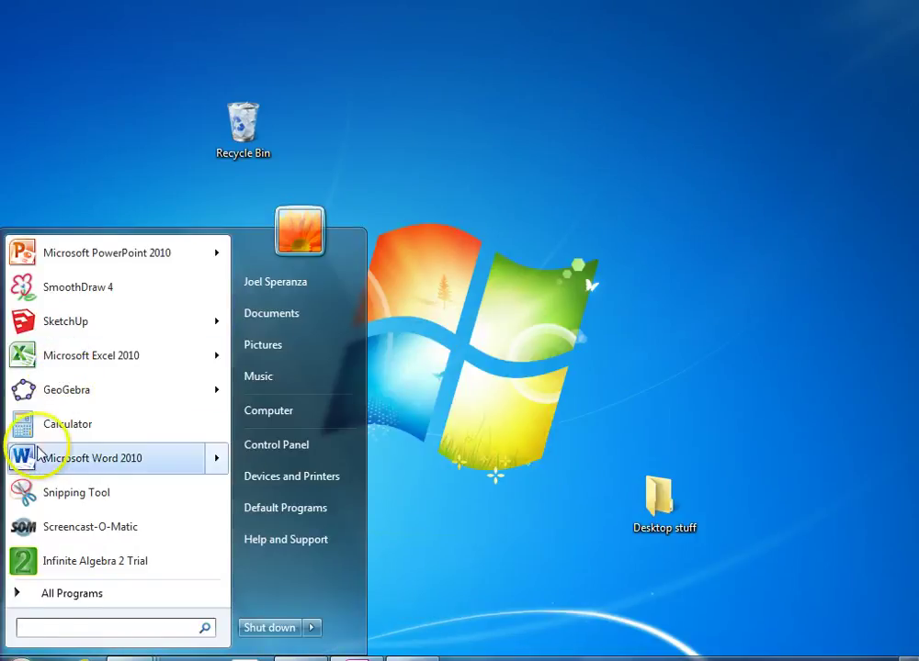
{"action": "left_click", "coordinate": [70, 593]}
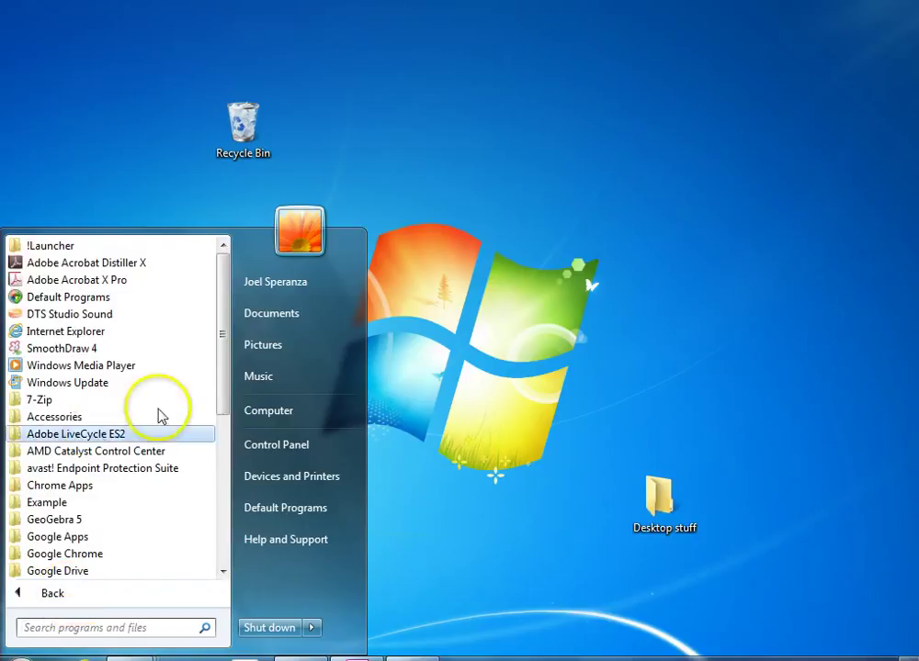
{"action": "scroll", "coordinate": [212, 434], "scroll_direction": "down", "scroll_amount": 4}
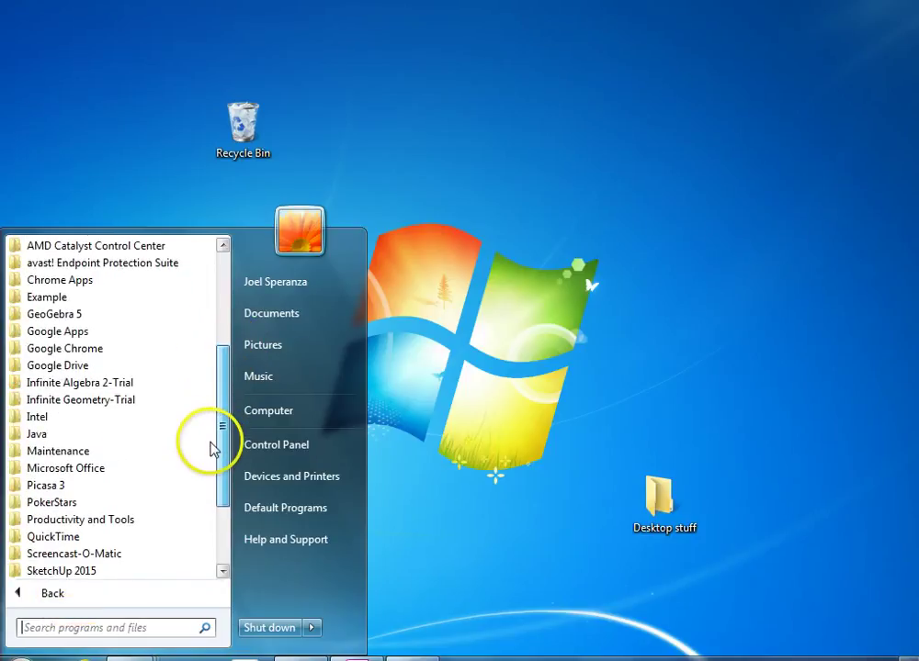
{"action": "left_click", "coordinate": [92, 468]}
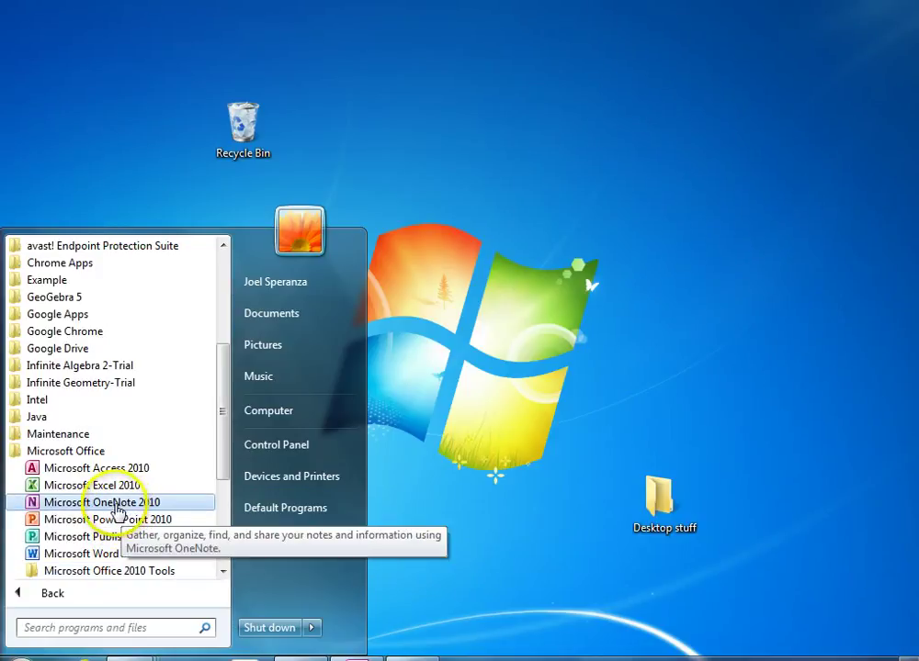
{"action": "left_click", "coordinate": [421, 652]}
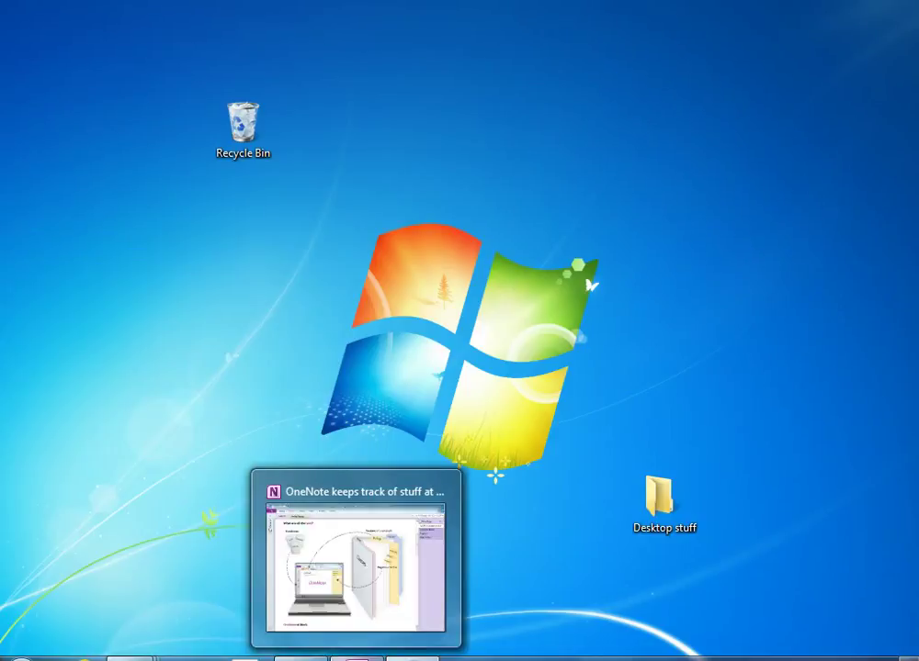
{"action": "left_click", "coordinate": [357, 658]}
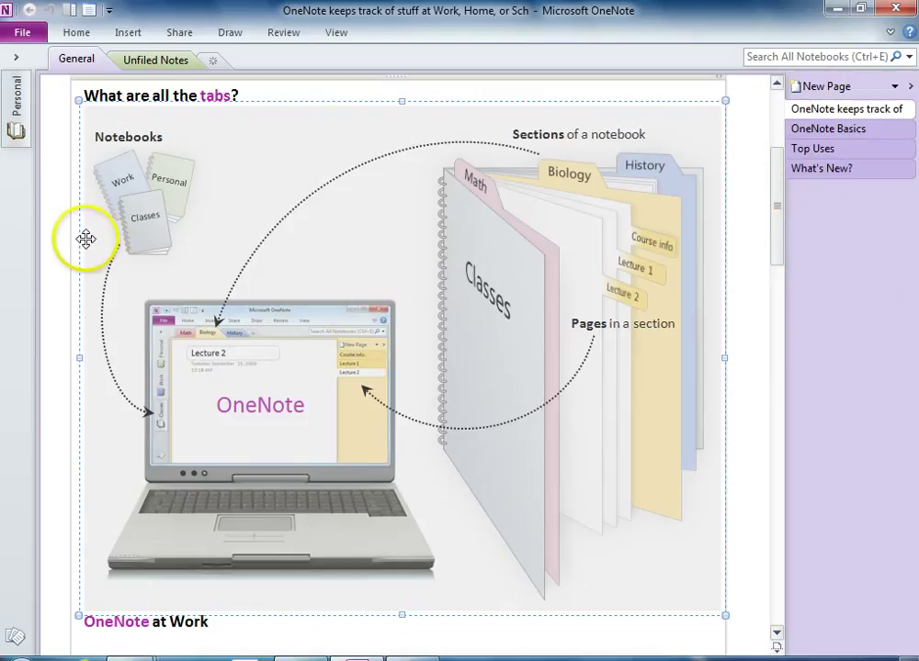
Create a new notebook named "Year 12 maths B" stored on My Computer in the default OneNote Notebooks folder.
{"action": "right_click", "coordinate": [22, 179]}
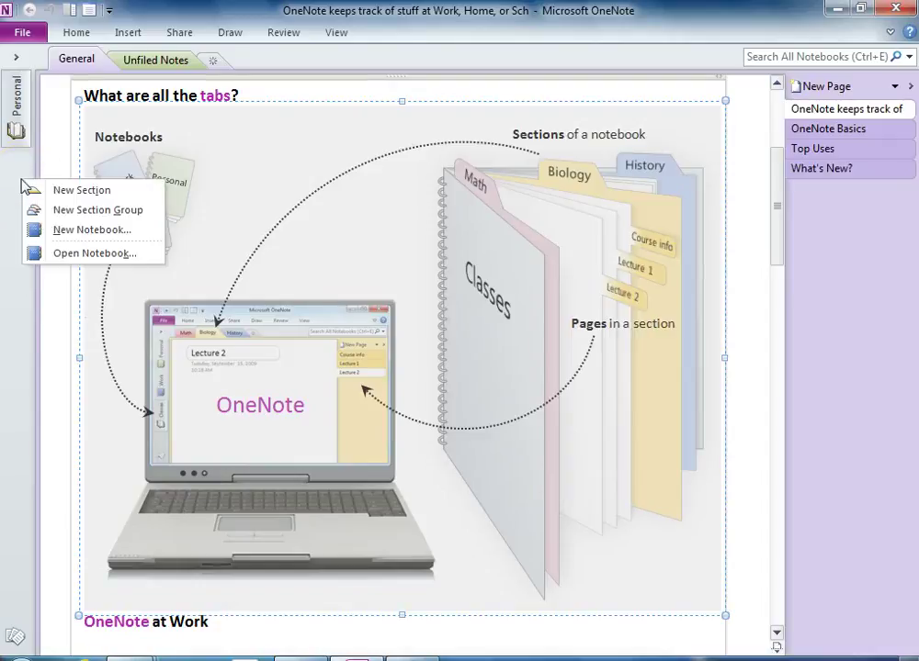
{"action": "left_click", "coordinate": [83, 232]}
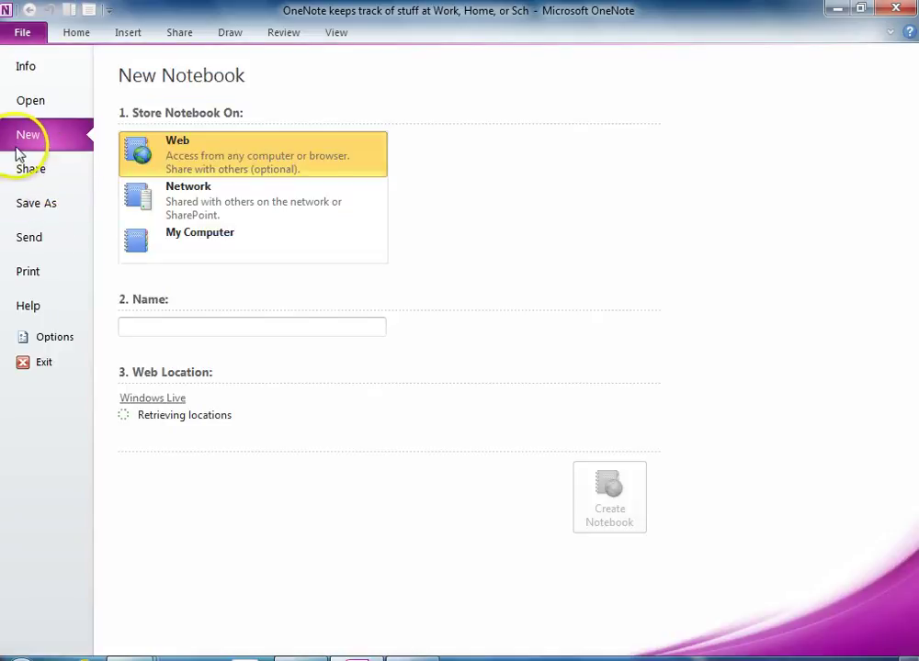
{"action": "left_click", "coordinate": [188, 240]}
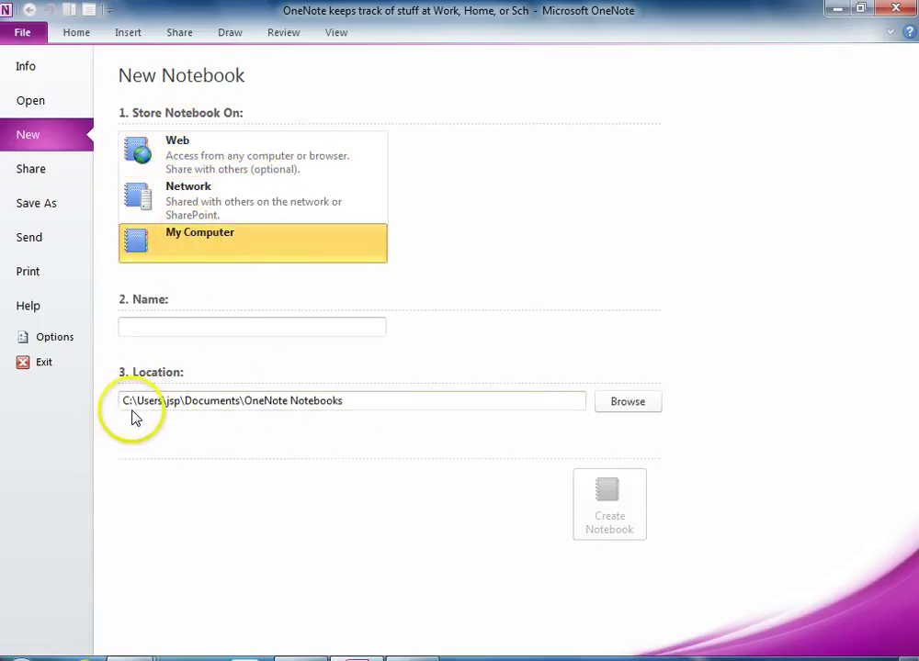
{"action": "left_click_drag", "start_coordinate": [120, 400], "coordinate": [342, 402]}
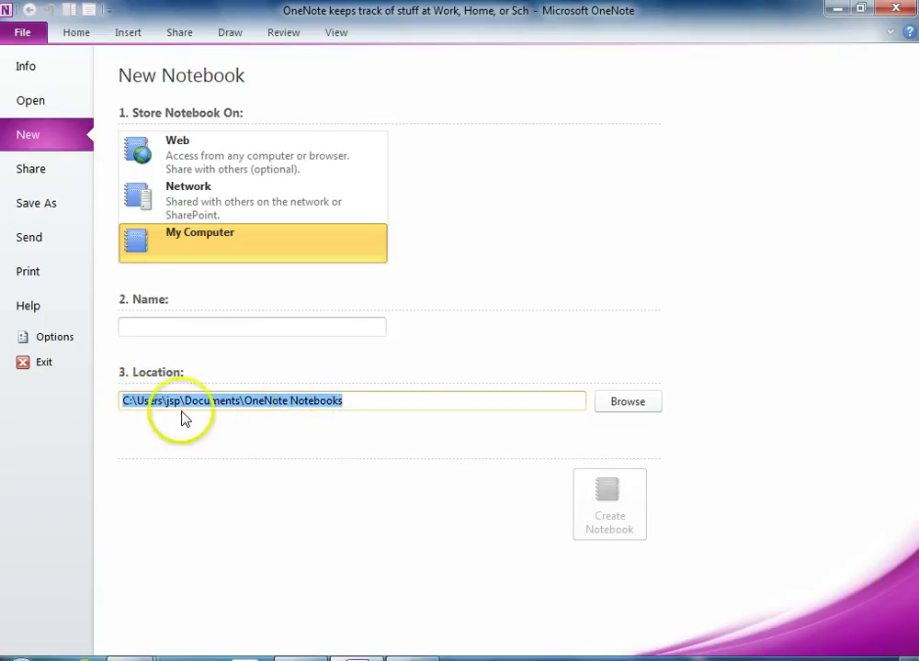
{"action": "left_click", "coordinate": [364, 405]}
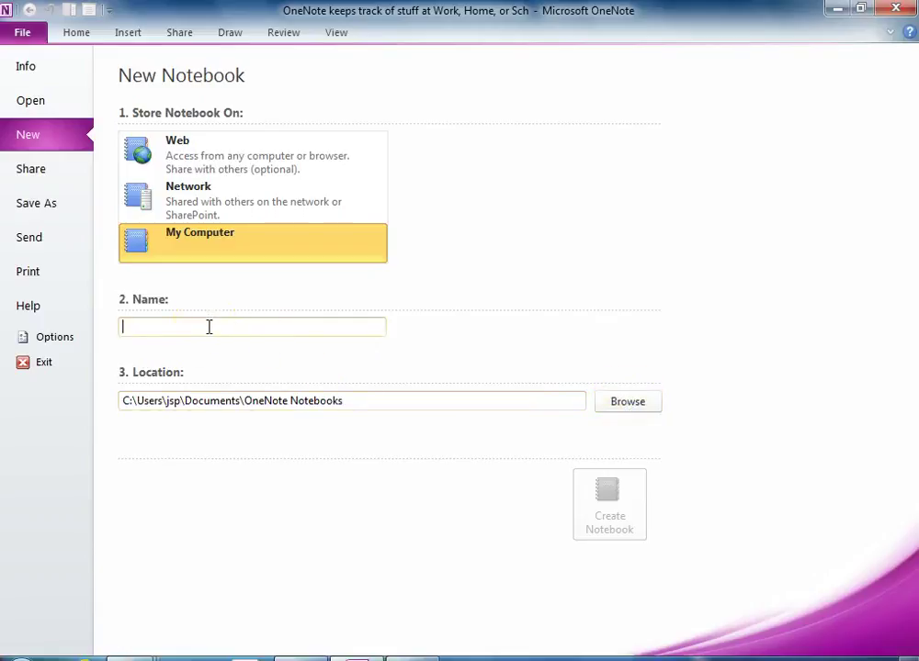
{"action": "type", "text": "Year 12 maths B"}
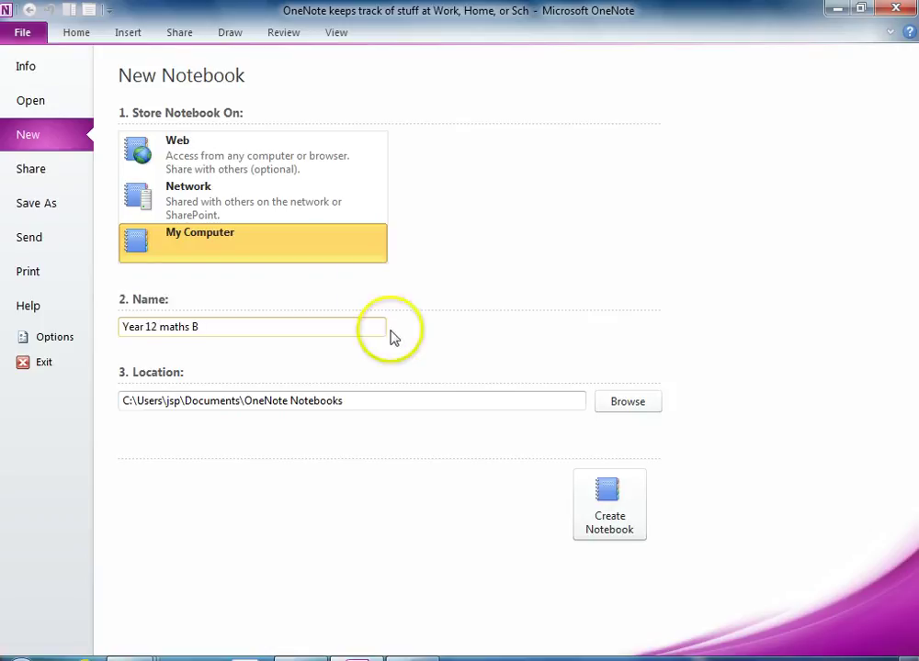
{"action": "left_click", "coordinate": [607, 488]}
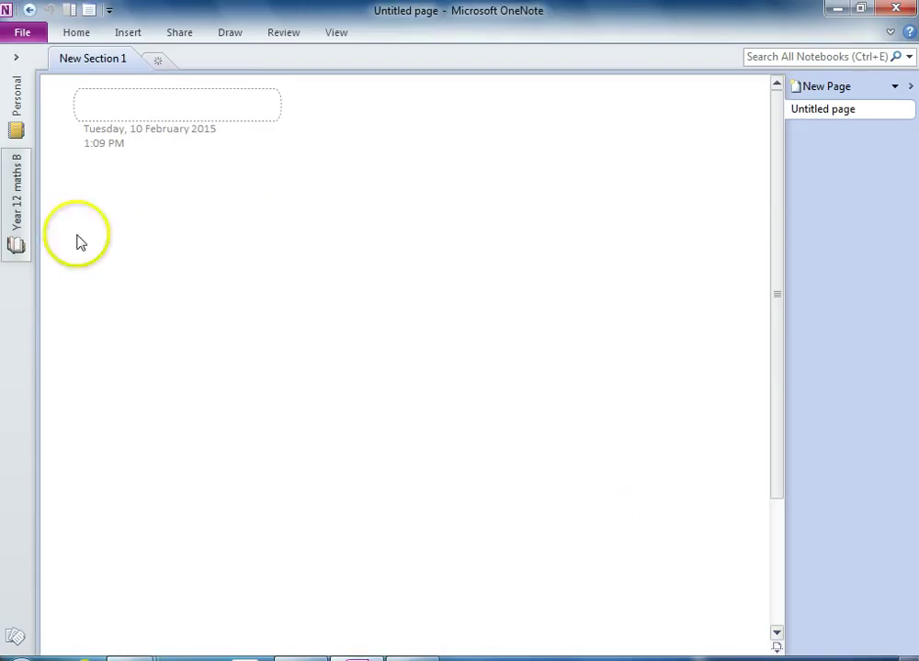
Create another notebook named "11 maths A" stored on My Computer in the default location.
{"action": "right_click", "coordinate": [22, 288]}
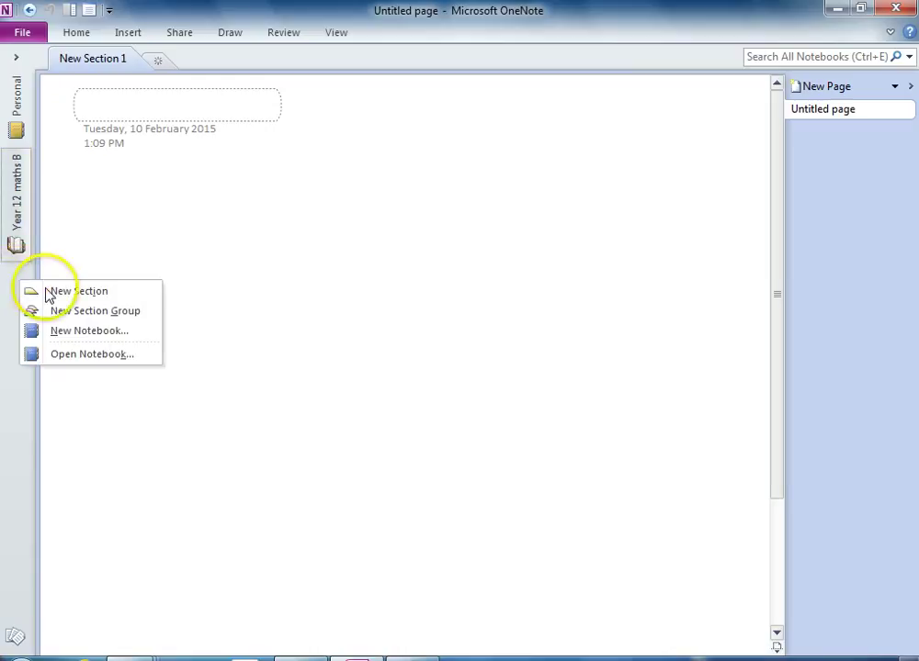
{"action": "left_click", "coordinate": [64, 342]}
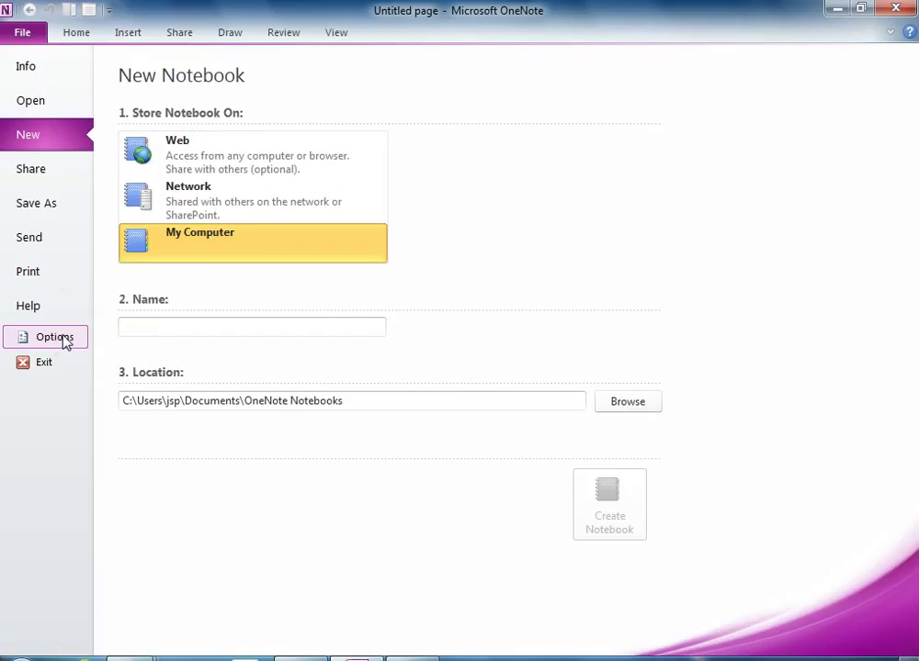
{"action": "left_click", "coordinate": [187, 324]}
{"action": "type", "text": "I"}
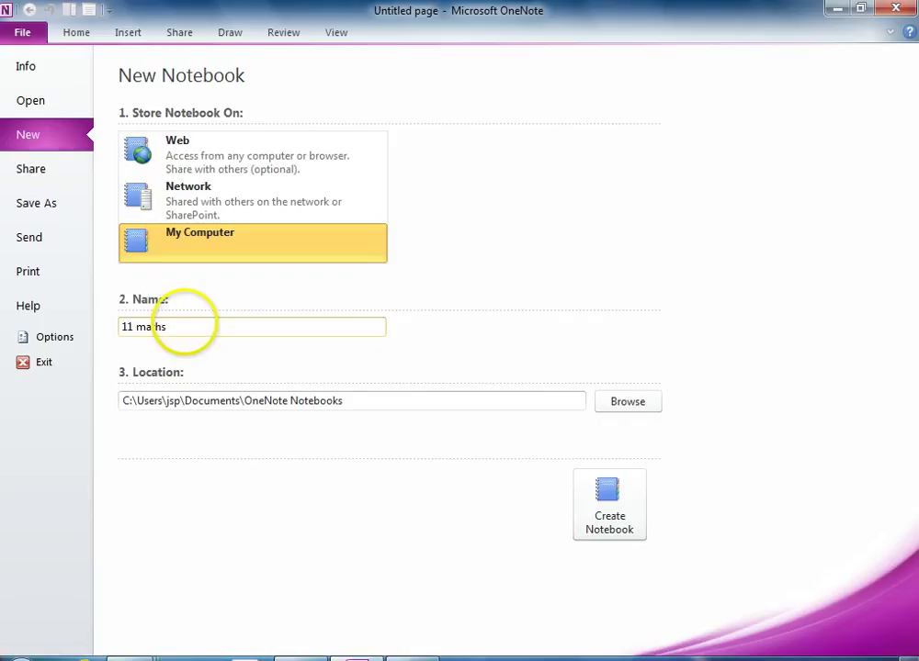
{"action": "left_click", "coordinate": [614, 510]}
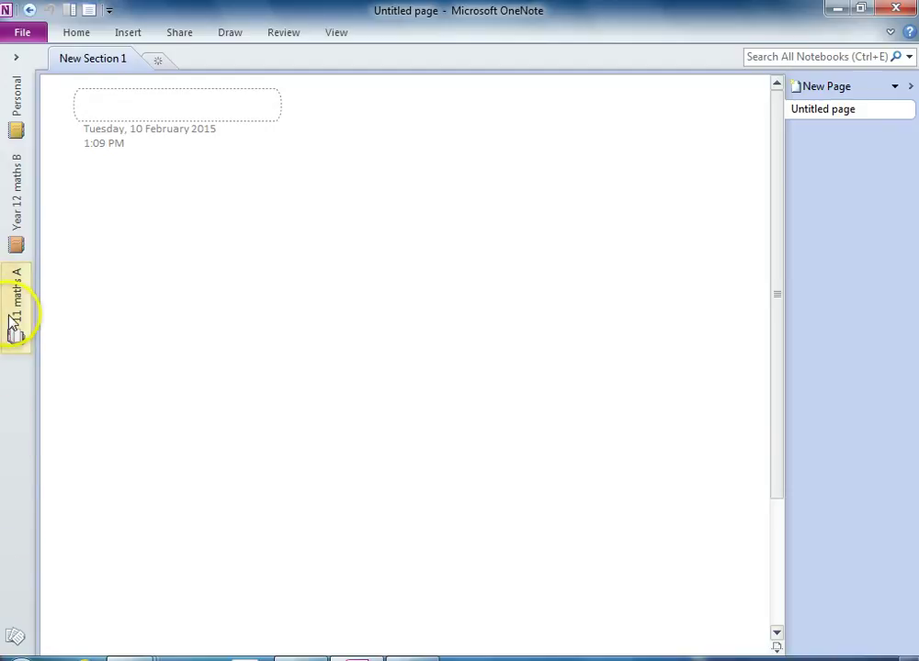
Switch between the Year 12 maths B and 11 maths A notebooks, ending on Year 12 maths B.
{"action": "left_click", "coordinate": [21, 195]}
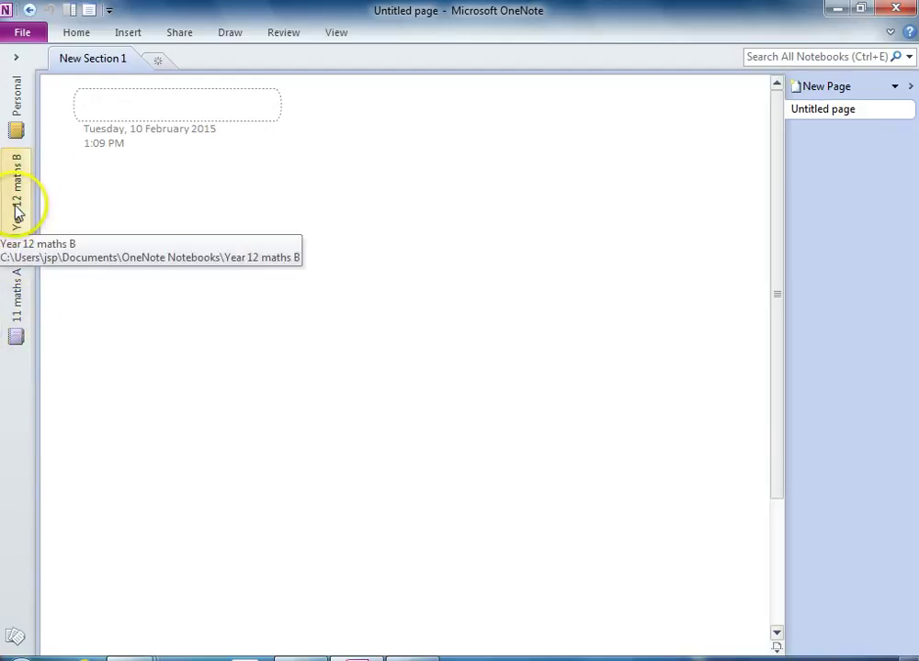
{"action": "left_click", "coordinate": [18, 312]}
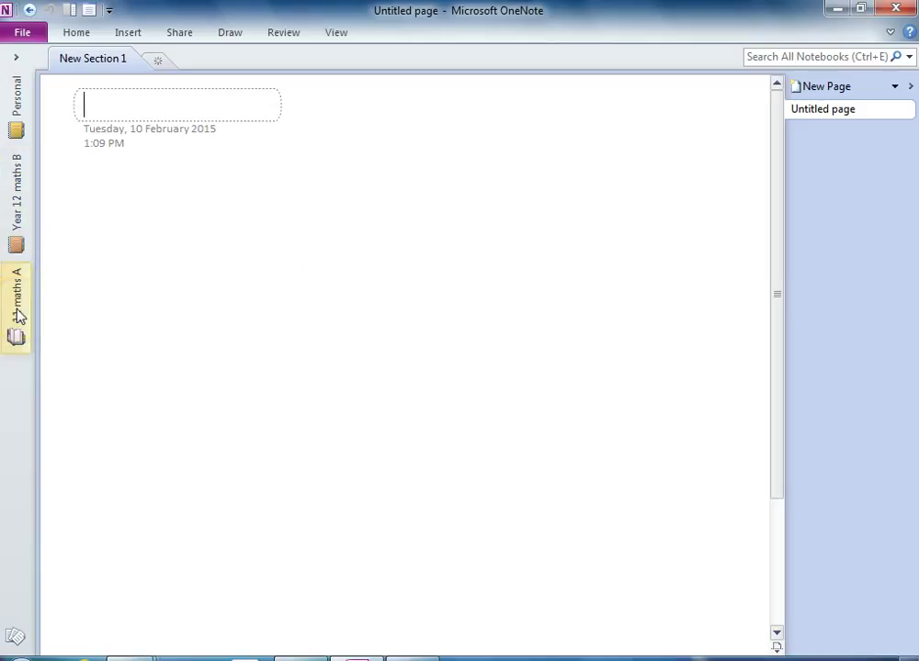
{"action": "left_click", "coordinate": [18, 197]}
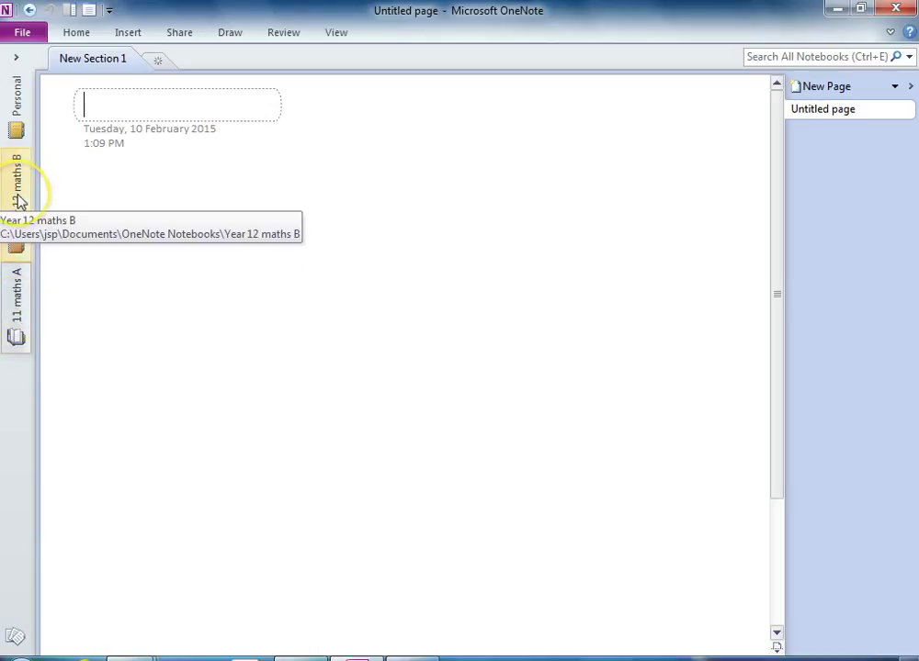
{"action": "left_click", "coordinate": [19, 211]}
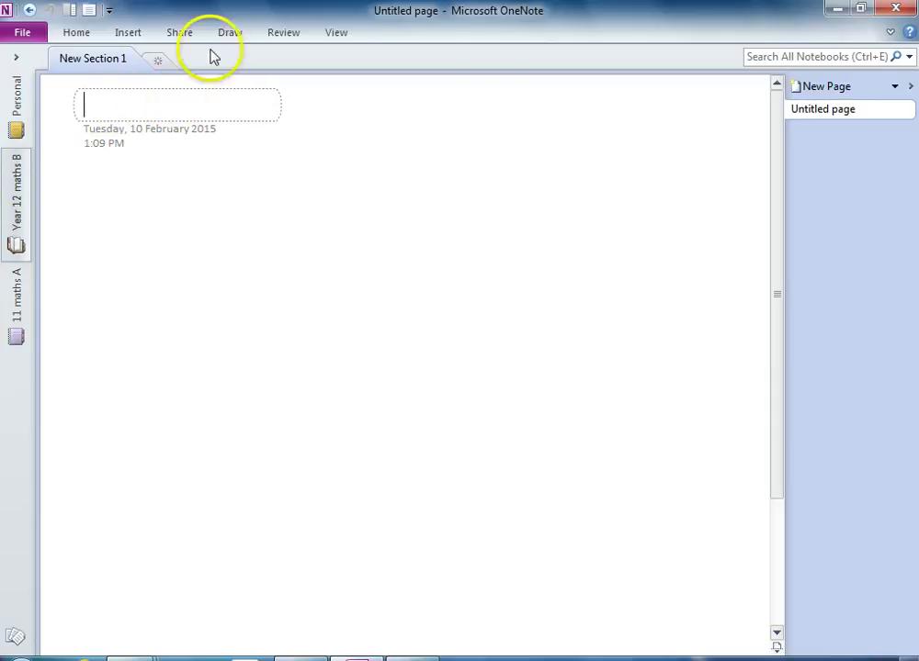
Rename the first section of the Year 12 maths B notebook to "Trigonometry".
{"action": "double_click", "coordinate": [91, 62]}
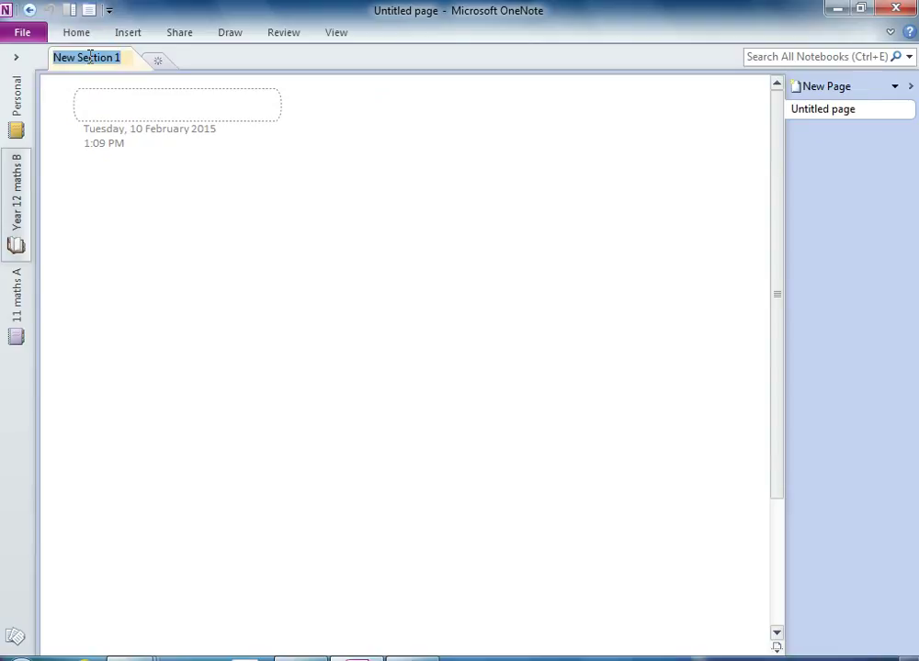
{"action": "type", "text": "Trigonometry"}
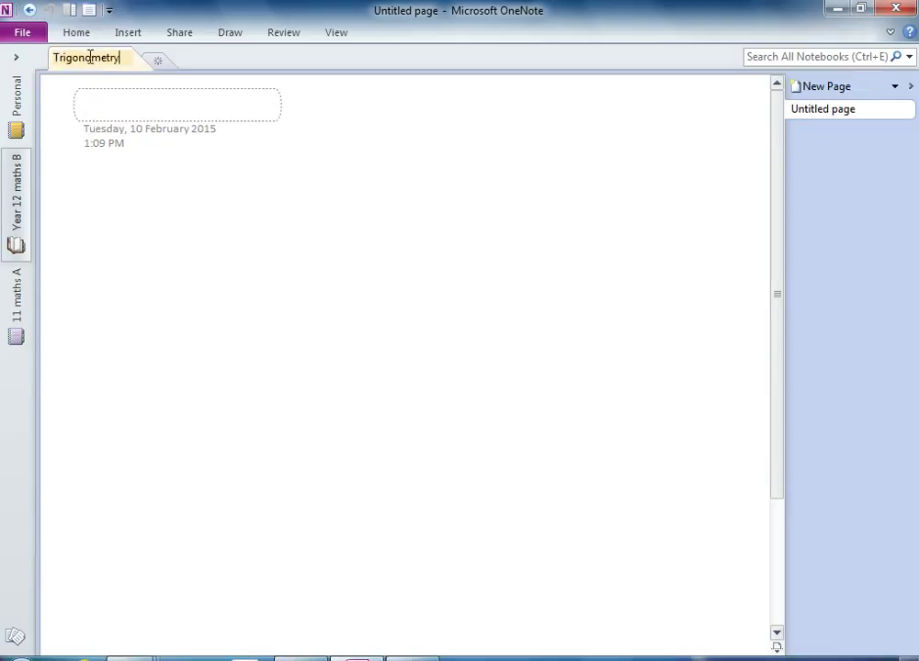
{"action": "key", "text": "Return"}
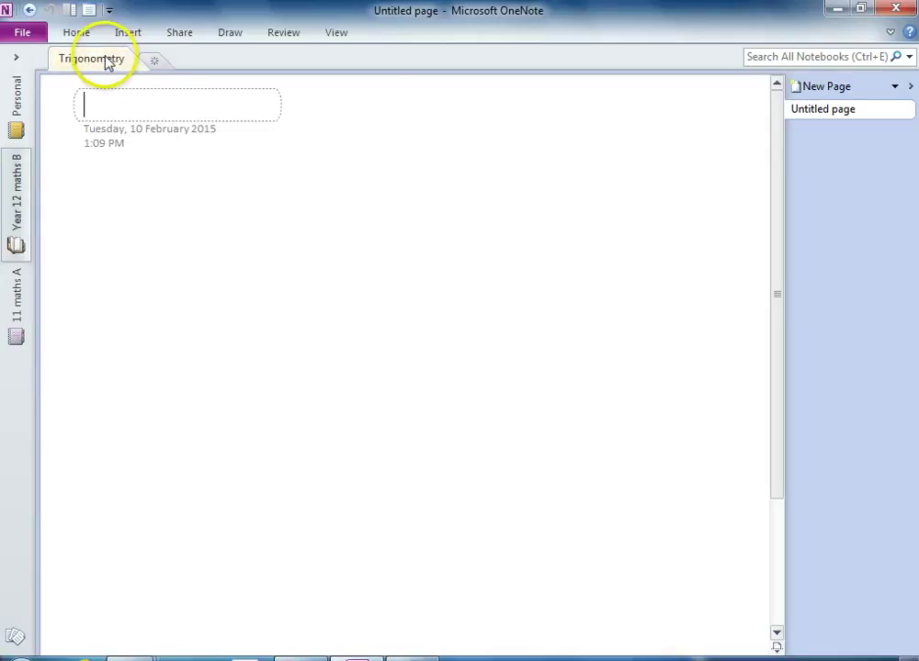
Add two more sections to the Year 12 maths B notebook, named "Logarithms" and "exponentials".
{"action": "left_click", "coordinate": [152, 62]}
{"action": "type", "text": "Logarithms"}
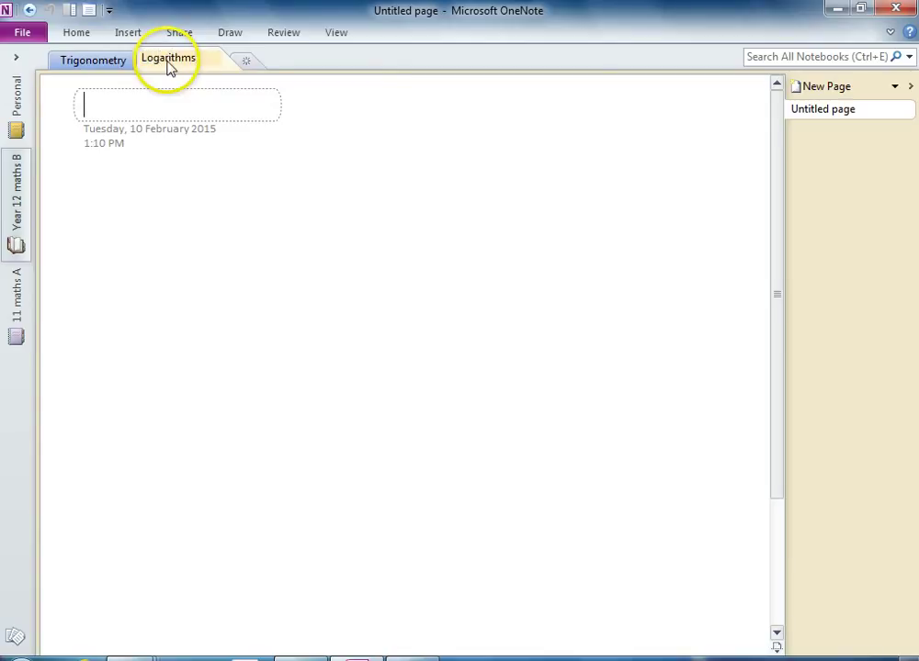
{"action": "left_click", "coordinate": [231, 63]}
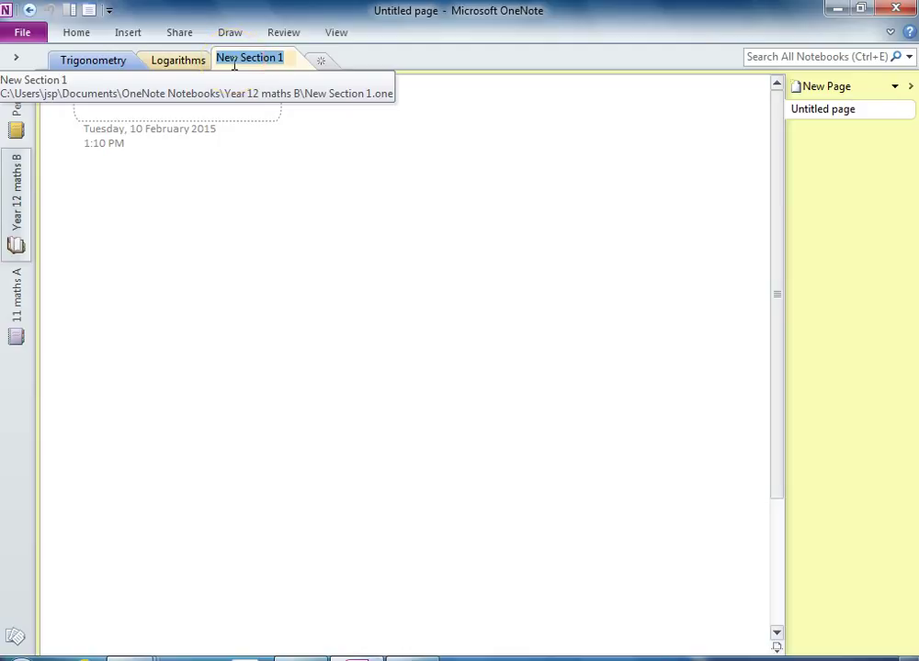
{"action": "type", "text": "exponentia"}
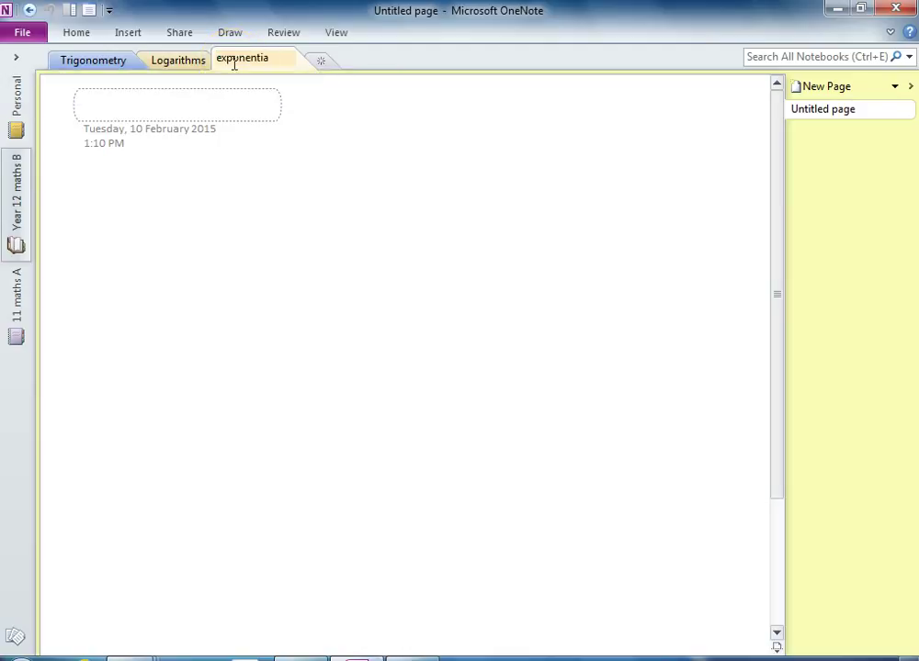
{"action": "type", "text": "ls"}
{"action": "key", "text": "Return"}
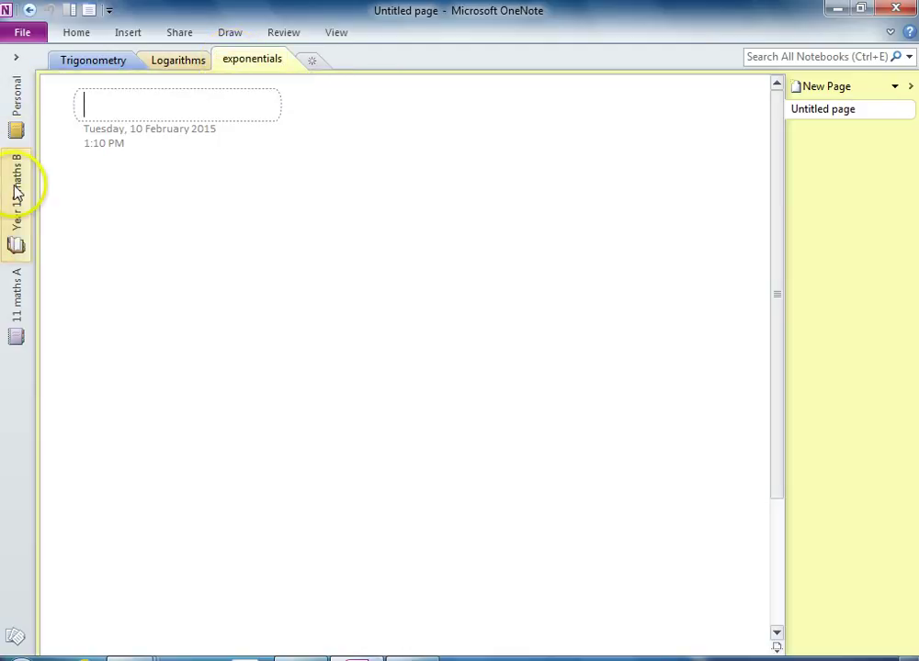
Open the 11 maths A notebook and rename its first section to "Finance".
{"action": "left_click", "coordinate": [18, 304]}
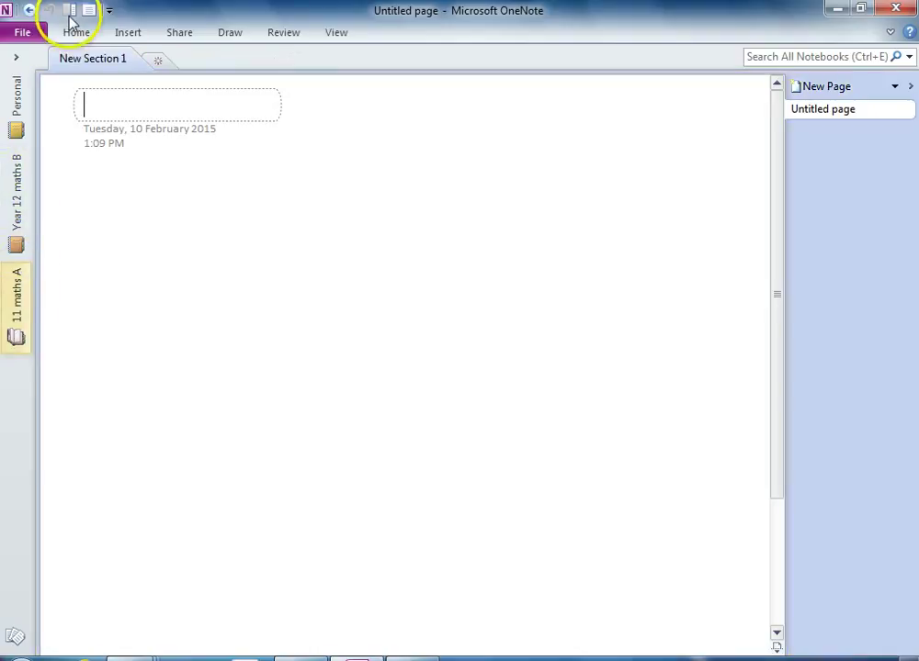
{"action": "double_click", "coordinate": [120, 63]}
{"action": "type", "text": "F"}
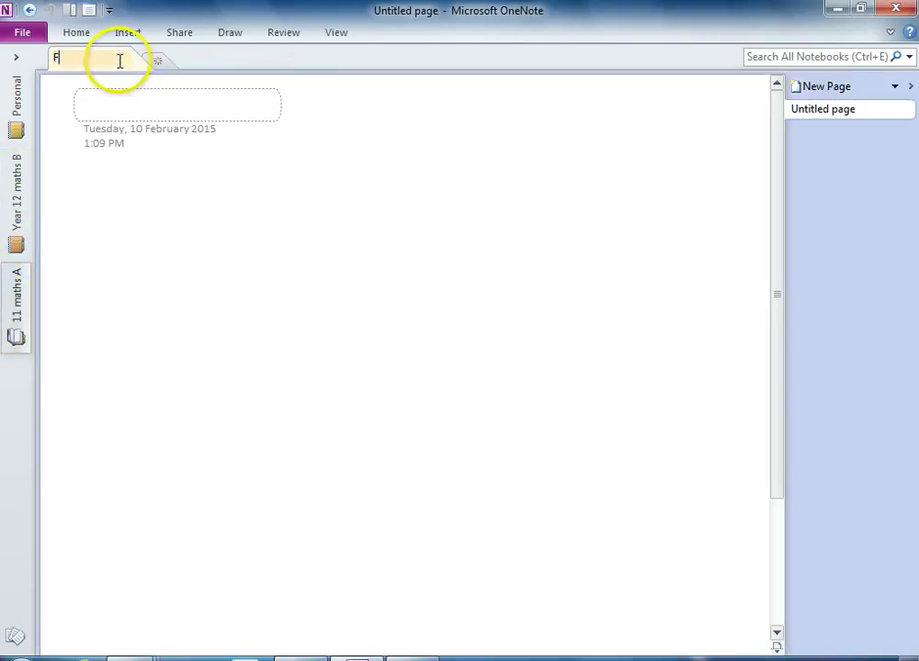
{"action": "type", "text": "inance"}
{"action": "key", "text": "Return"}
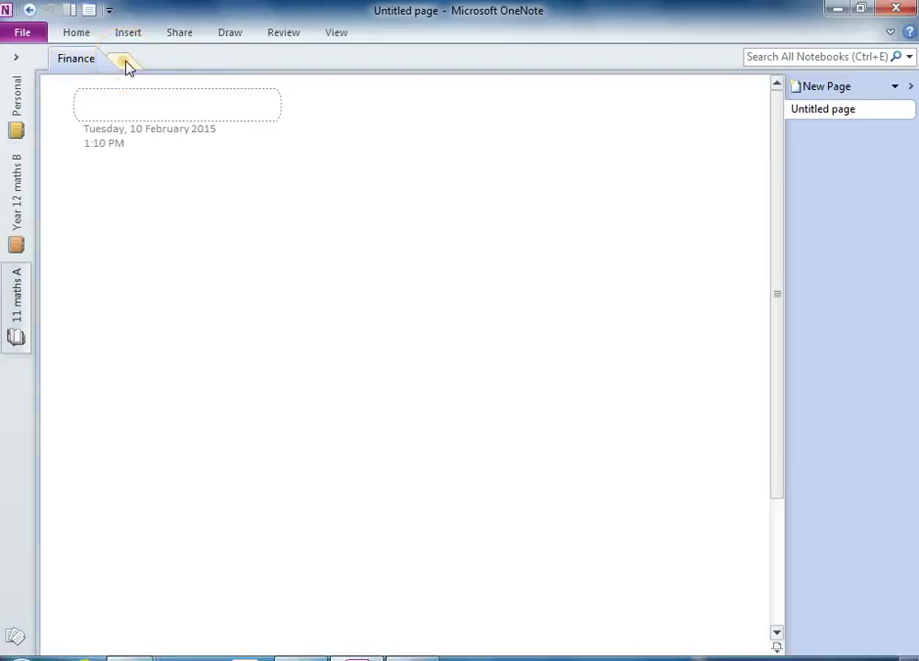
Add a second section named "Trigonometry" to the 11 maths A notebook.
{"action": "left_click", "coordinate": [126, 63]}
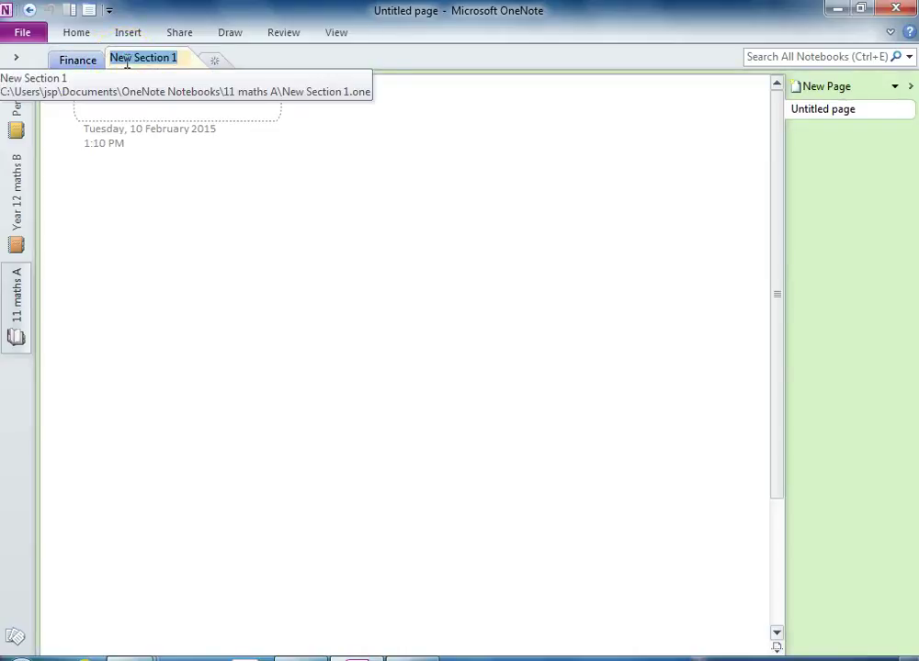
{"action": "type", "text": "Trigonometry"}
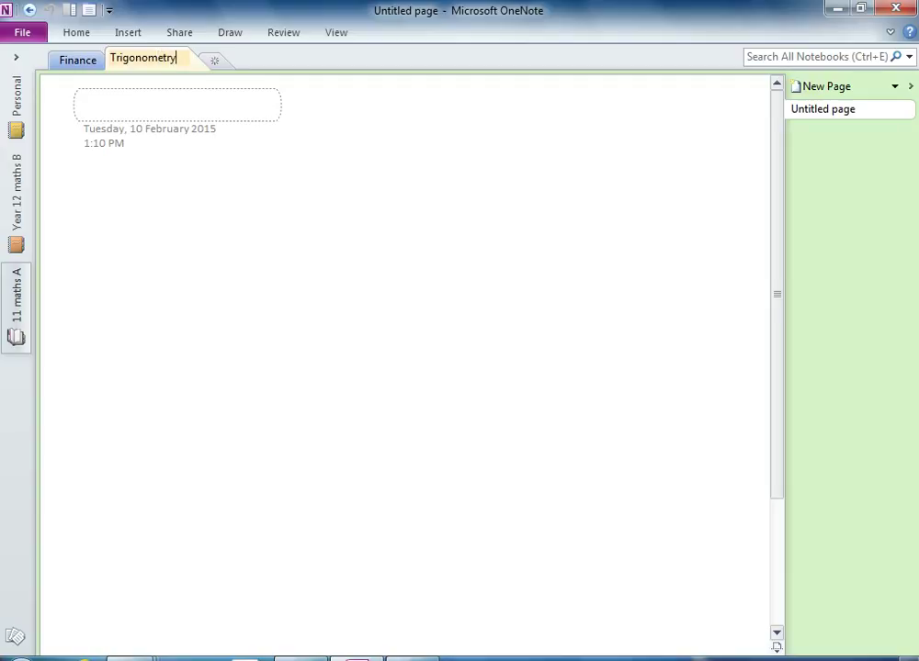
{"action": "key", "text": "Return"}
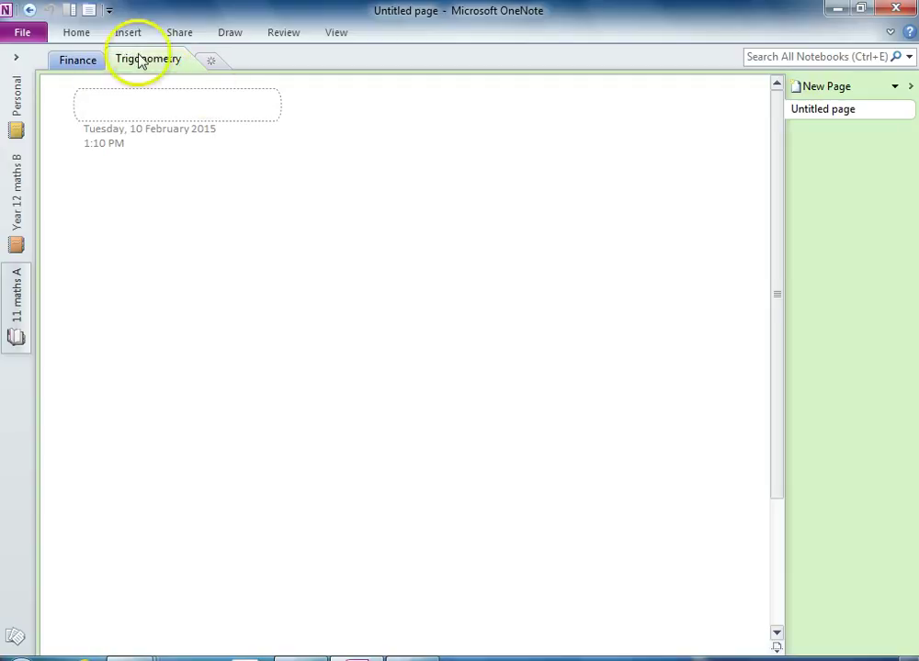
Compare the sections of the 11 maths A and Year 12 maths B notebooks by switching between them.
{"action": "left_click", "coordinate": [74, 61]}
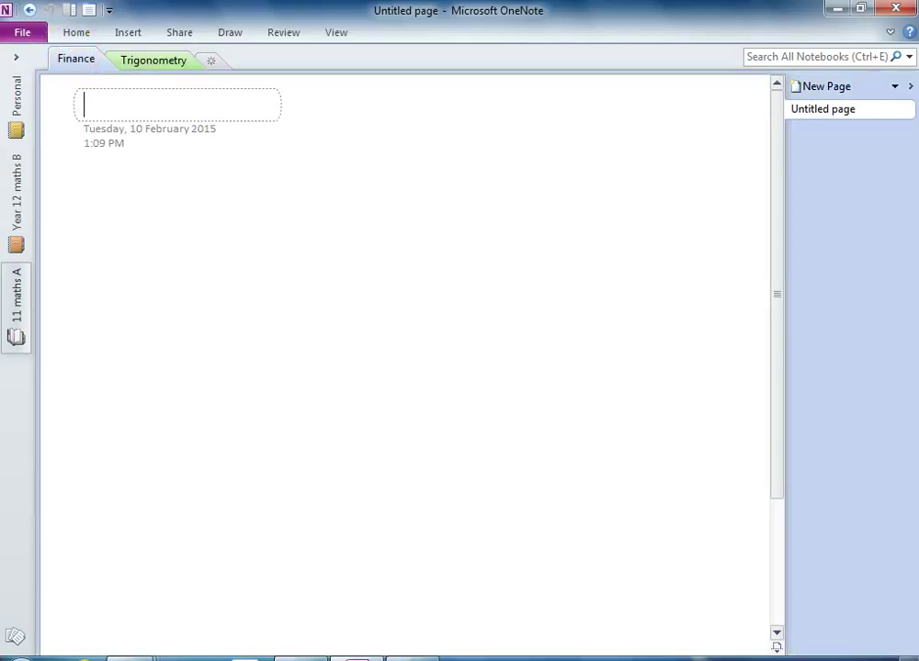
{"action": "left_click", "coordinate": [17, 230]}
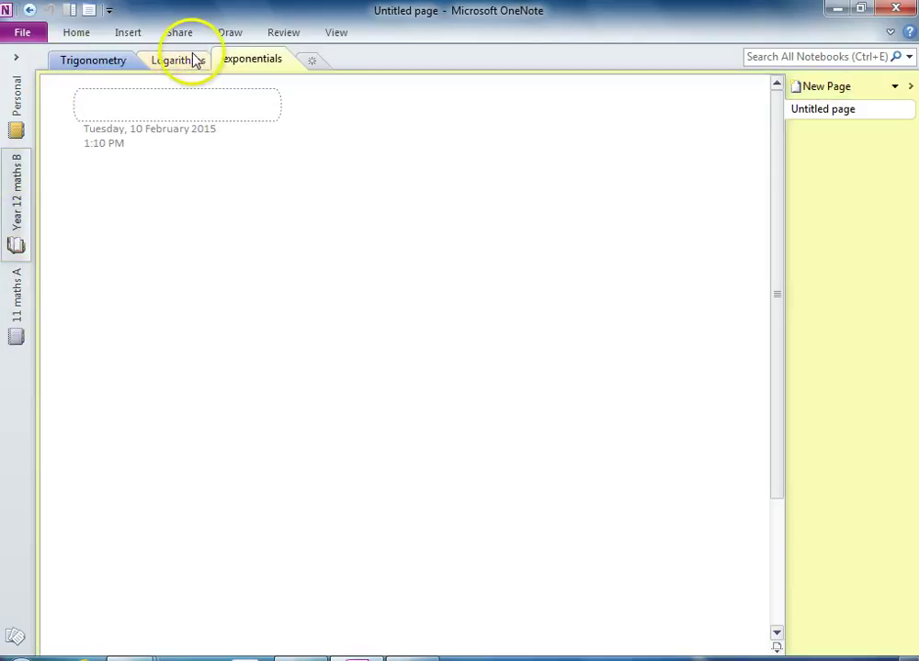
{"action": "left_click", "coordinate": [16, 312]}
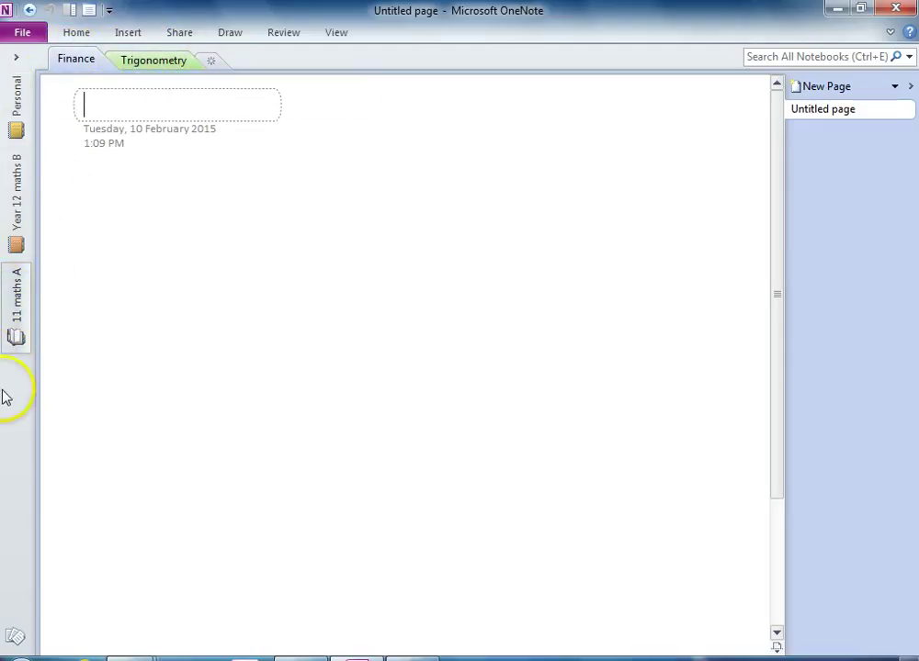
Open the Trigonometry section of the Year 12 maths B notebook and title its untitled page "Intro to trig".
{"action": "left_click", "coordinate": [19, 201]}
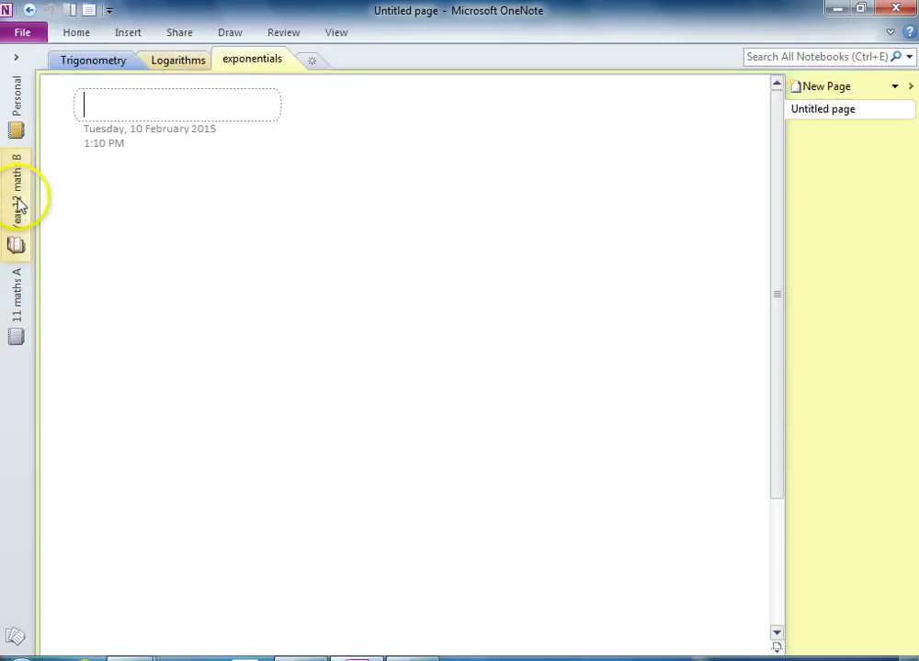
{"action": "left_click", "coordinate": [97, 61]}
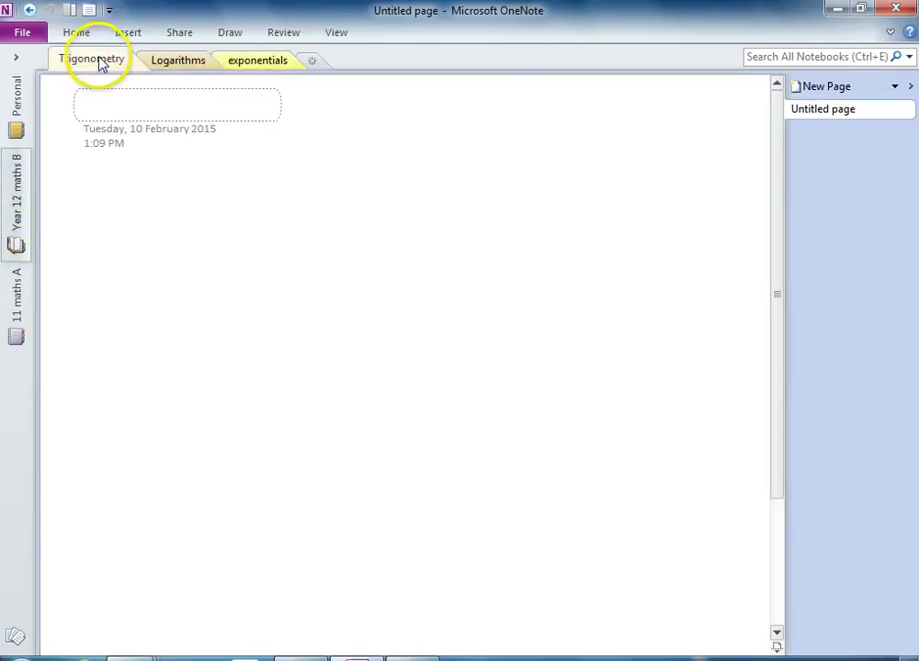
{"action": "left_click", "coordinate": [843, 112]}
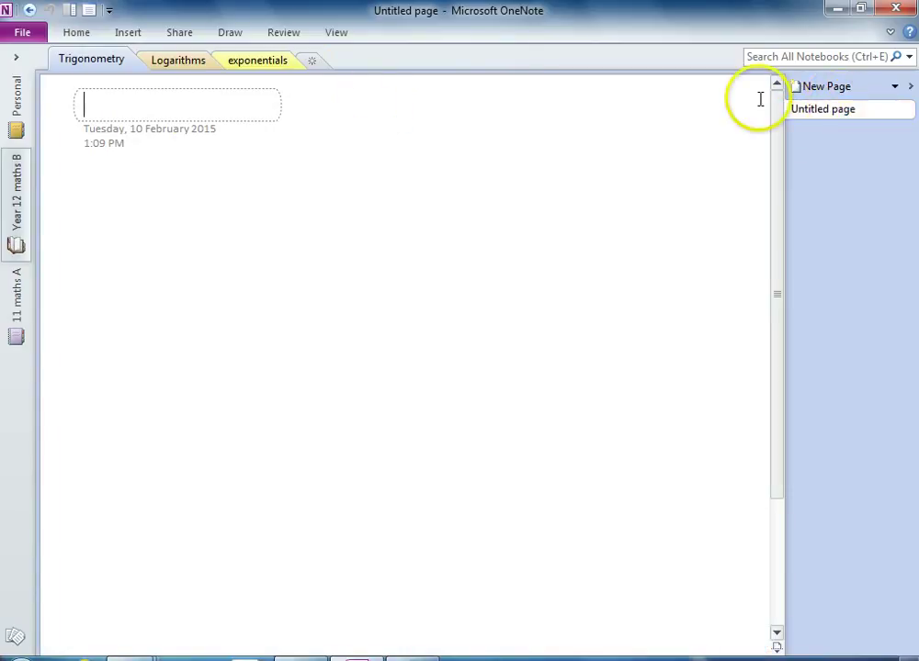
{"action": "left_click", "coordinate": [821, 115]}
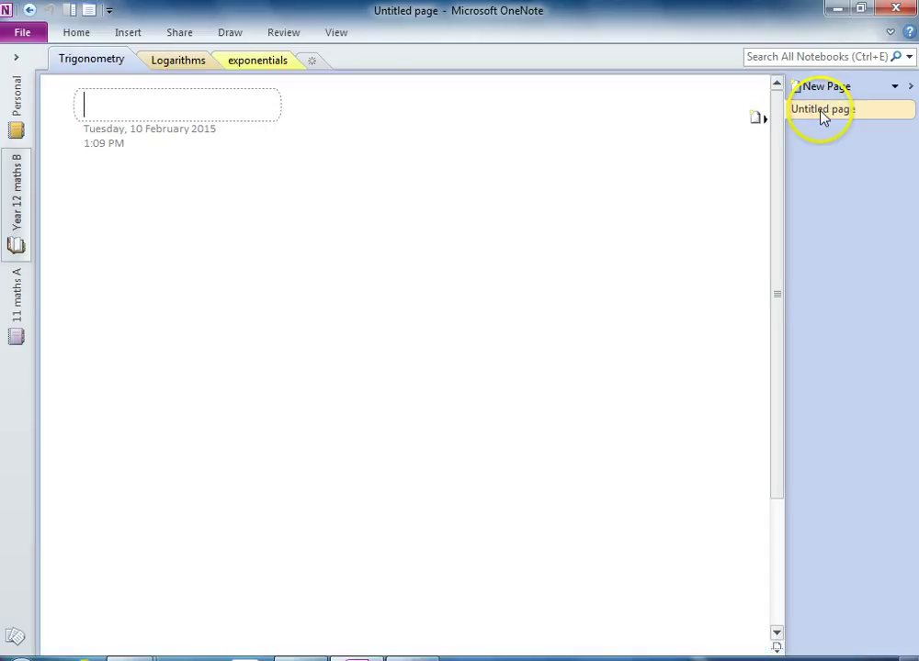
{"action": "right_click", "coordinate": [822, 117]}
{"action": "left_click", "coordinate": [835, 115]}
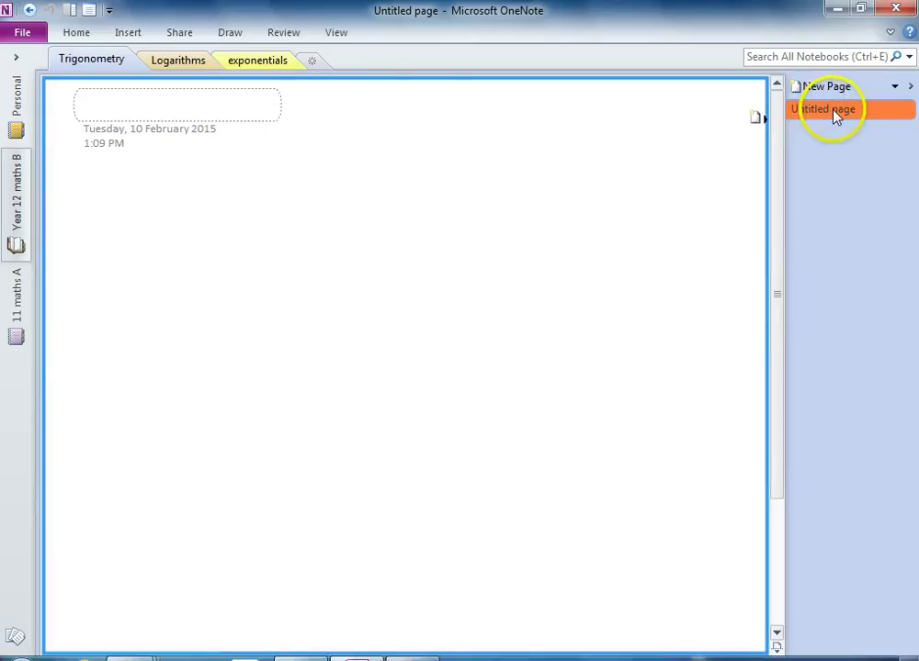
{"action": "left_click", "coordinate": [152, 100]}
{"action": "type", "text": "Intro to trig"}
{"action": "key", "text": "Return"}
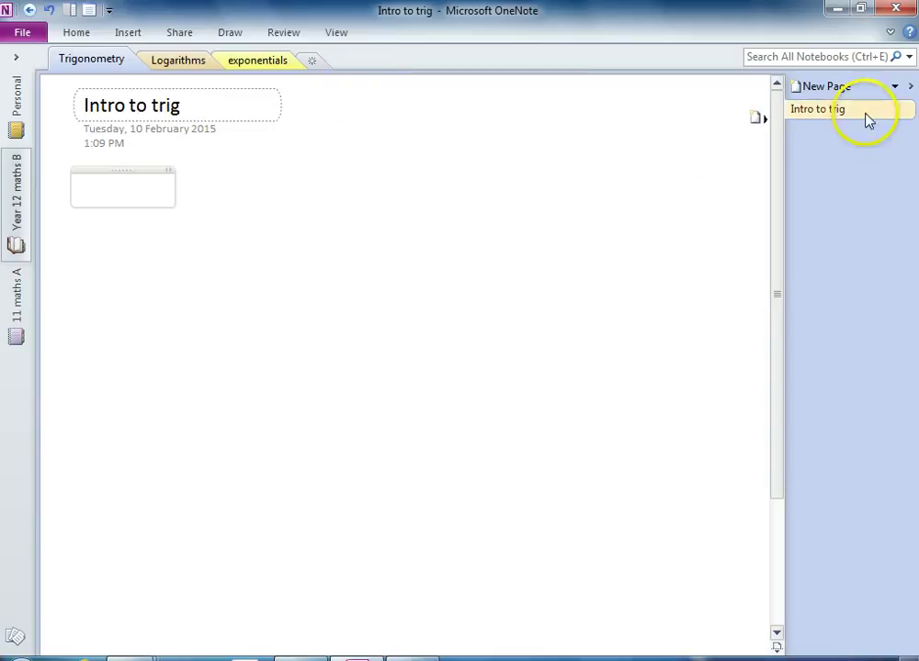
Add a second page to the Trigonometry section, titled "Transformations of functions".
{"action": "left_click", "coordinate": [821, 88]}
{"action": "left_click", "coordinate": [812, 131]}
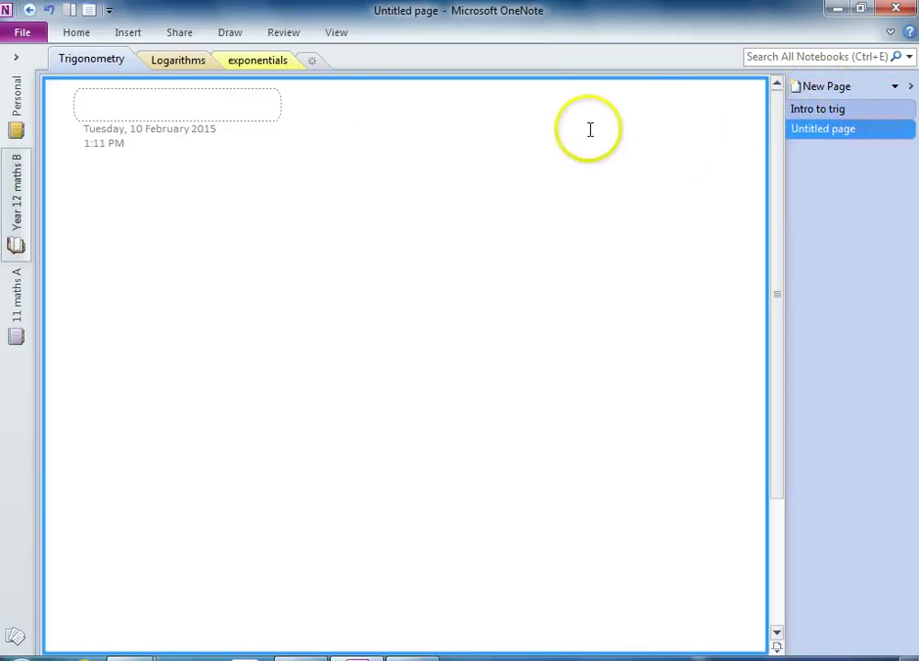
{"action": "left_click", "coordinate": [121, 112]}
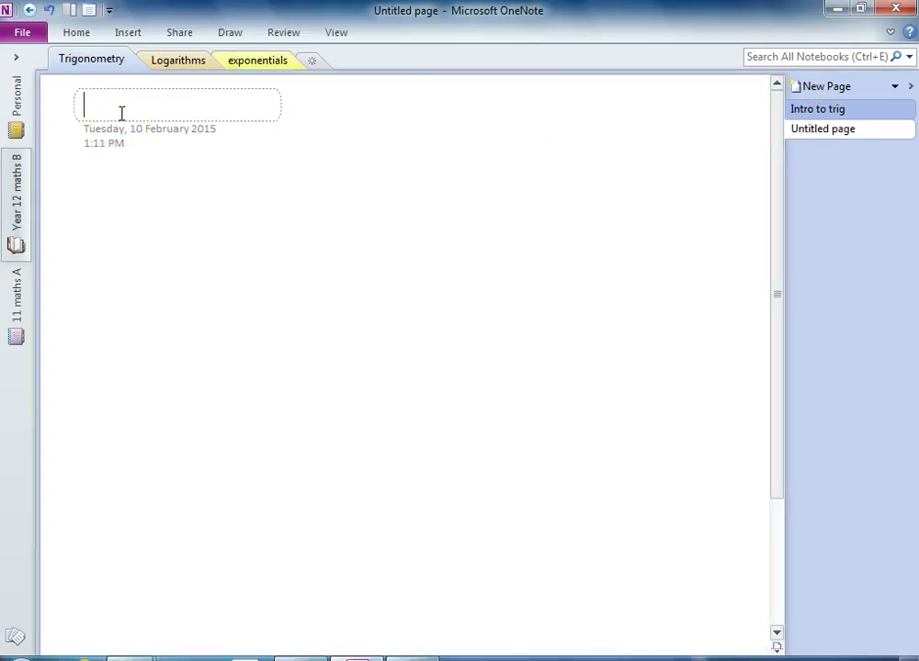
{"action": "type", "text": "tran"}
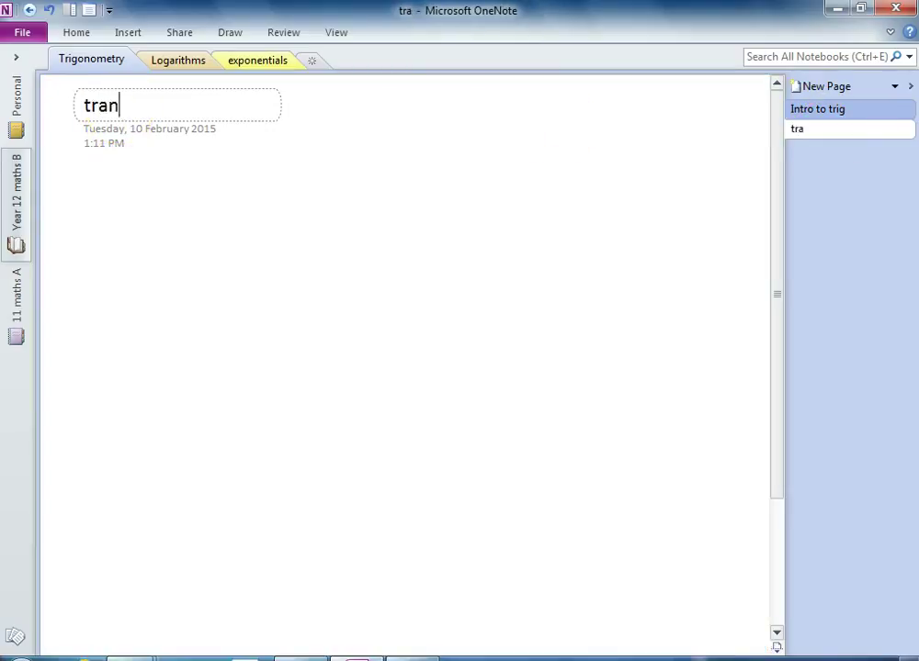
{"action": "type", "text": "sformation"}
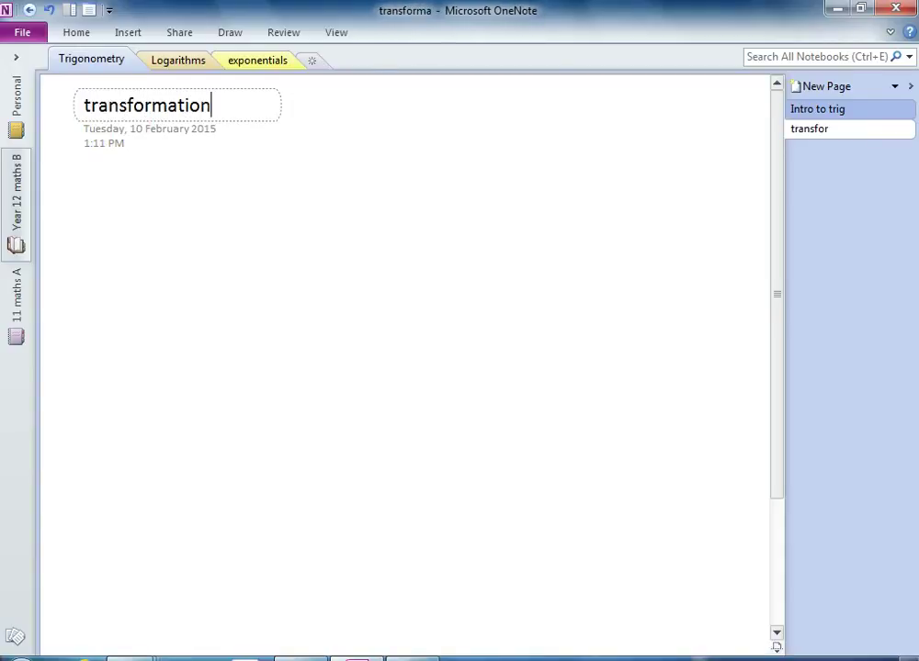
{"action": "type", "text": "s of functions"}
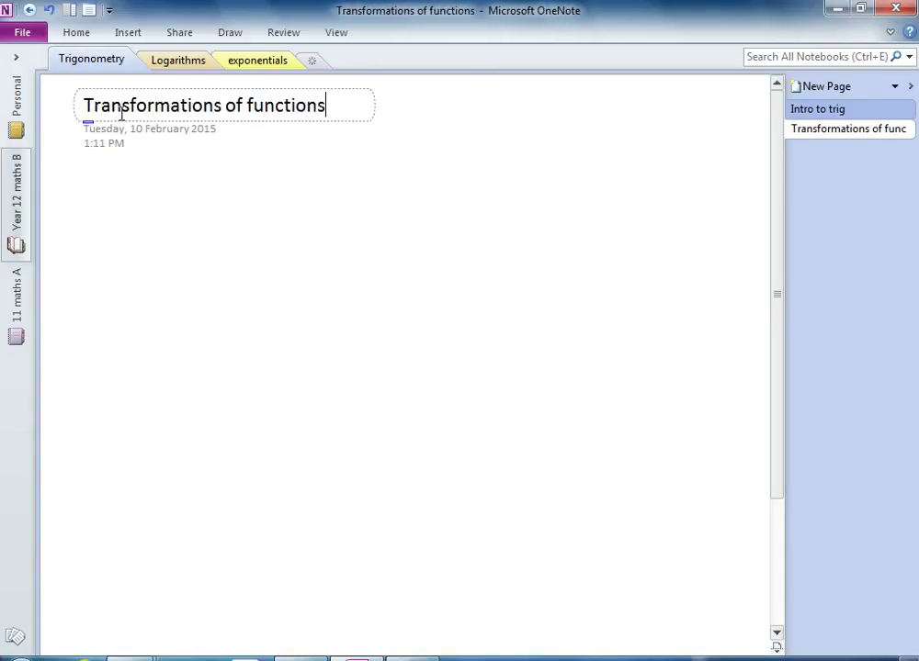
Add a third page to the Trigonometry section, titled "Solving trig functions".
{"action": "left_click", "coordinate": [814, 91]}
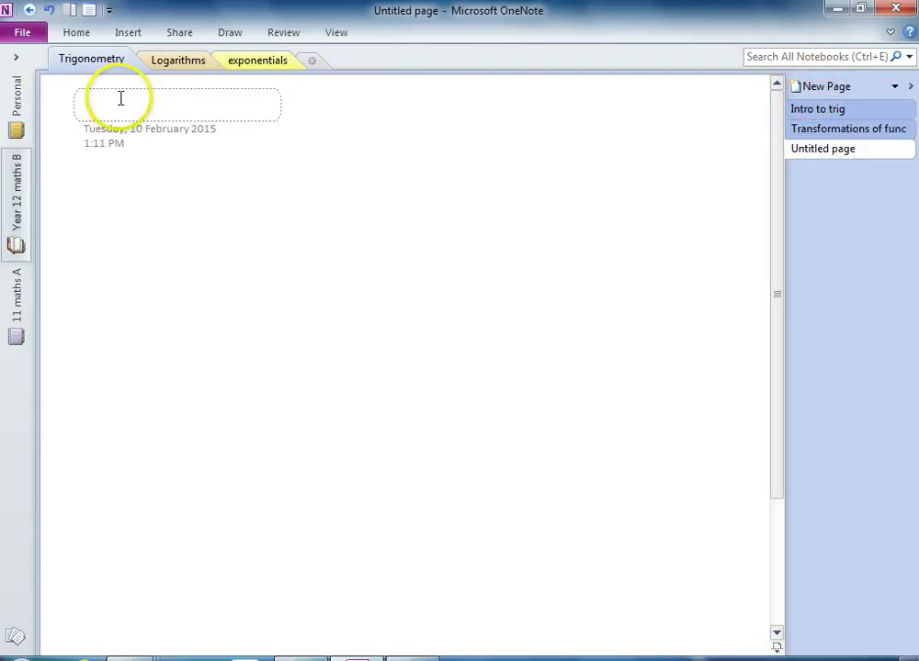
{"action": "type", "text": "solving trig un"}
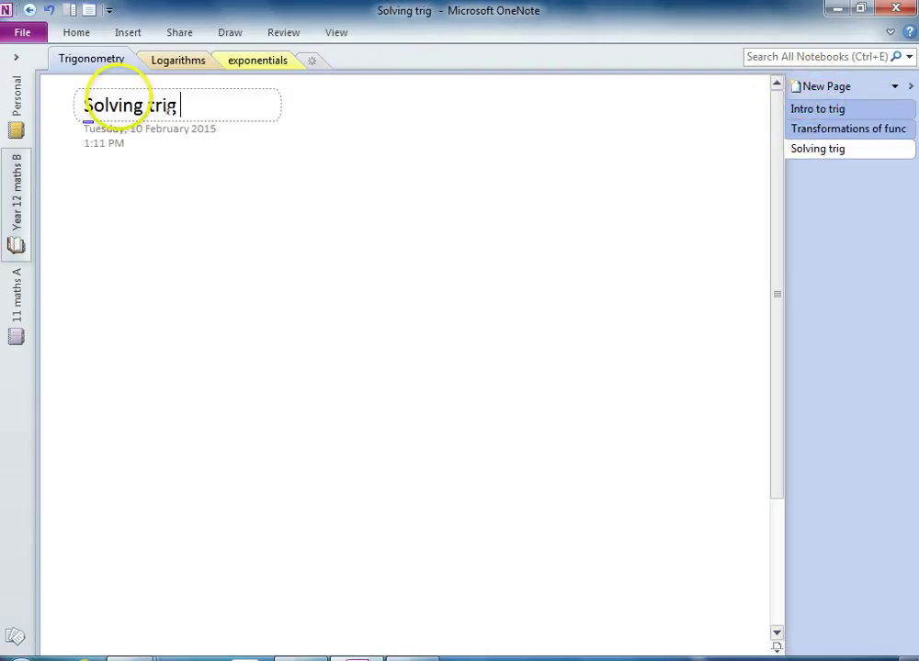
{"action": "type", "text": "unctions"}
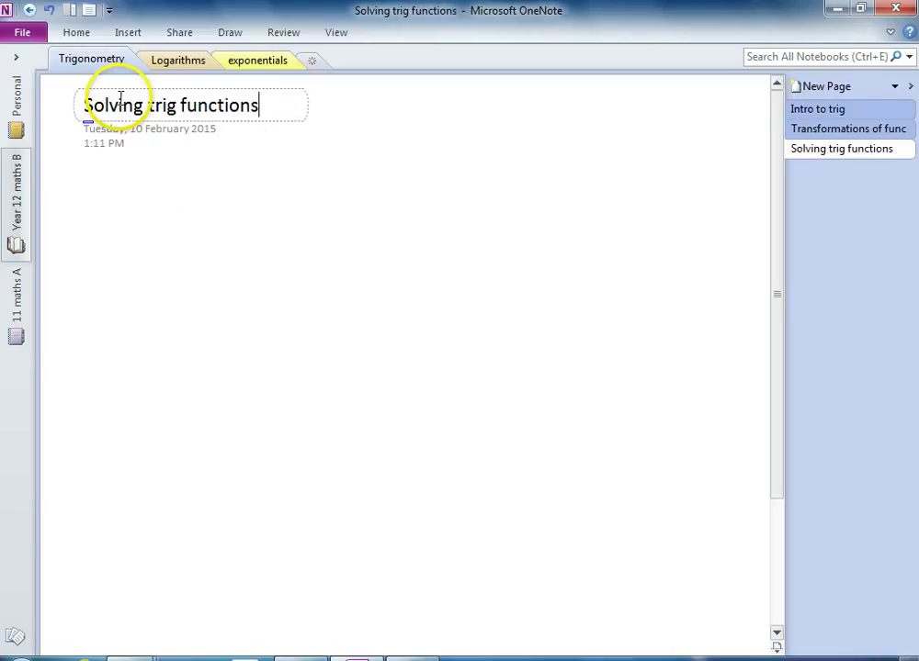
{"action": "key", "text": "Return"}
Look through the three pages of the Trigonometry section, ending on "Solving trig functions".
{"action": "left_click", "coordinate": [851, 109]}
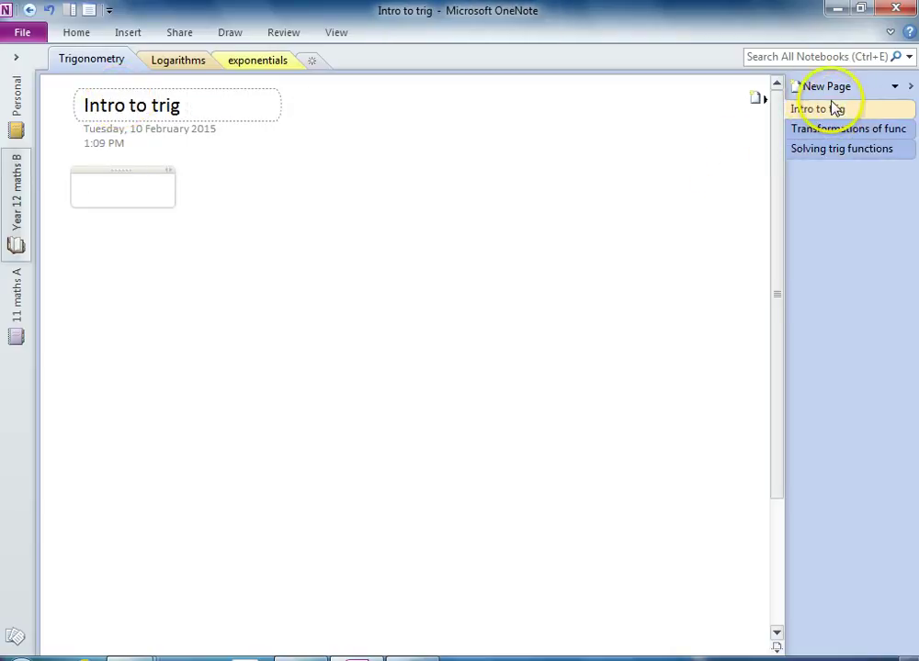
{"action": "left_click", "coordinate": [832, 130]}
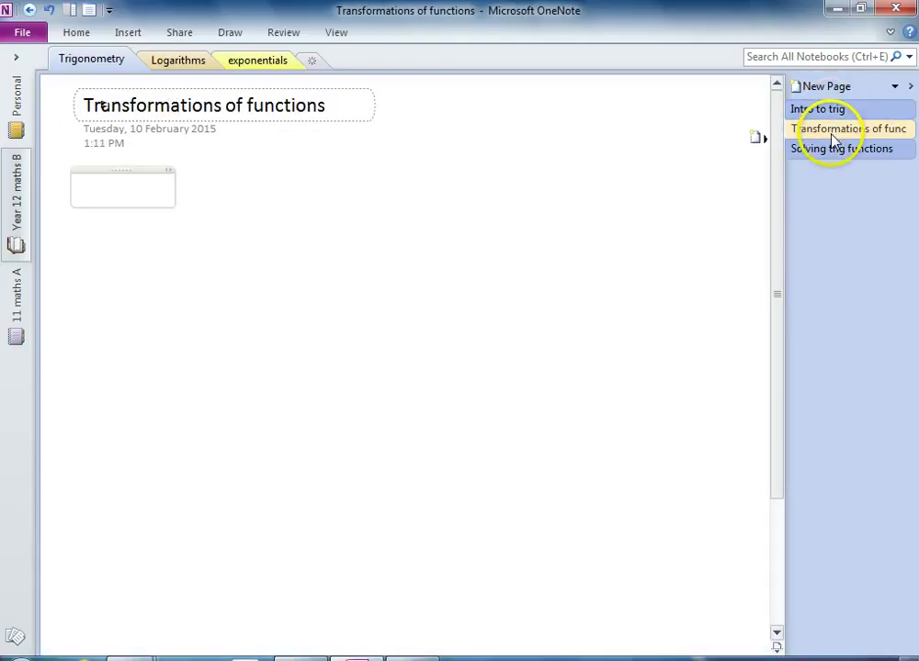
{"action": "left_click", "coordinate": [833, 150]}
{"action": "left_click", "coordinate": [832, 109]}
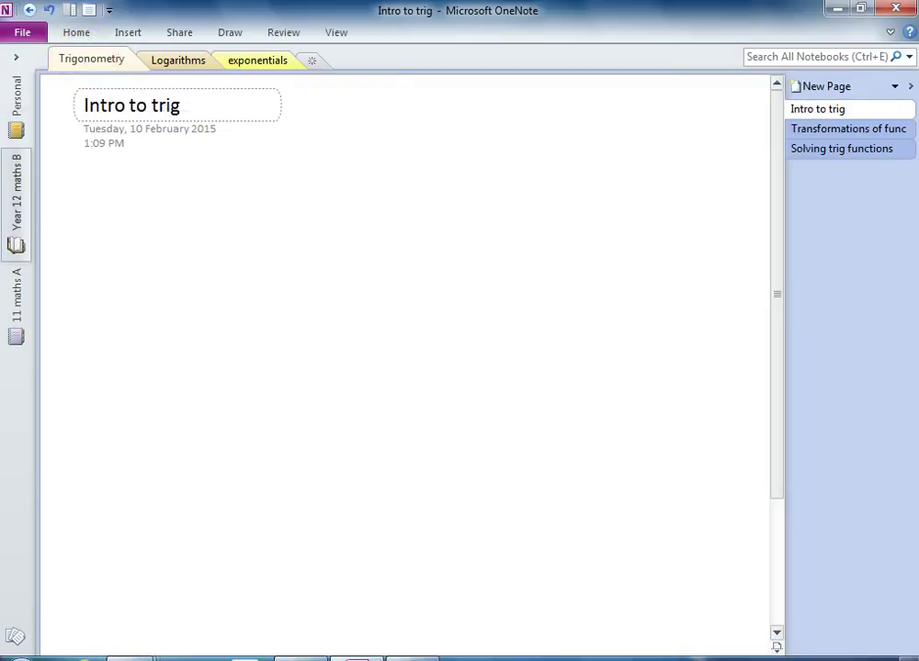
{"action": "left_click", "coordinate": [822, 129]}
{"action": "left_click", "coordinate": [820, 150]}
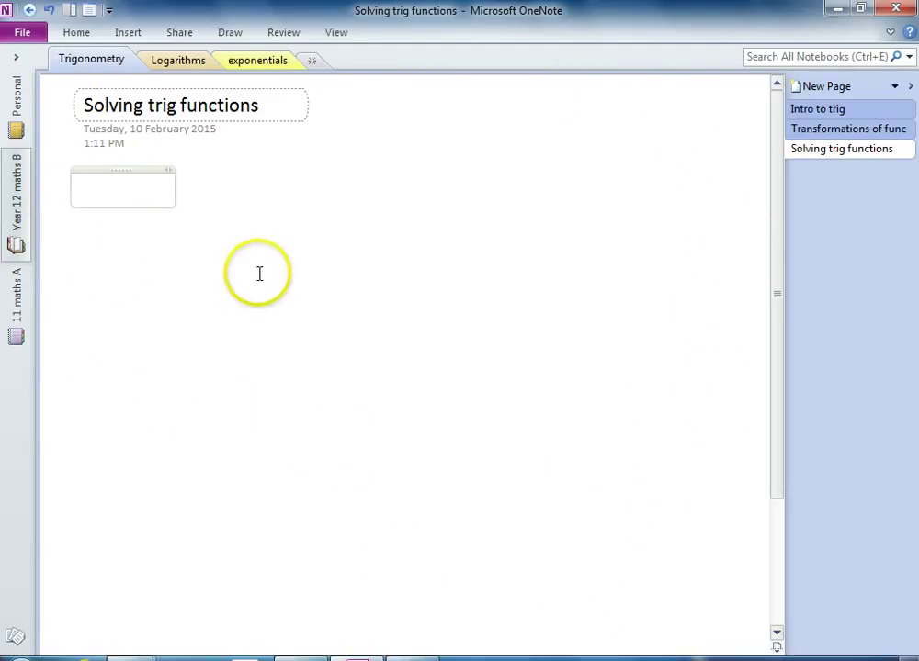
Add a "Learning goals" note in the empty area beside the page title and move it up level with the title.
{"action": "left_click", "coordinate": [73, 34]}
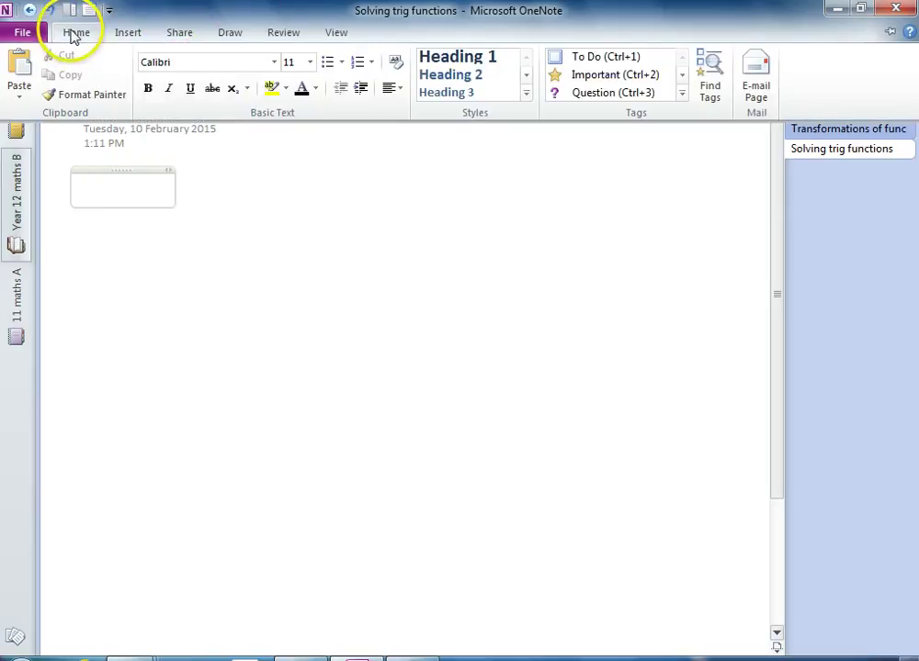
{"action": "left_click", "coordinate": [538, 170]}
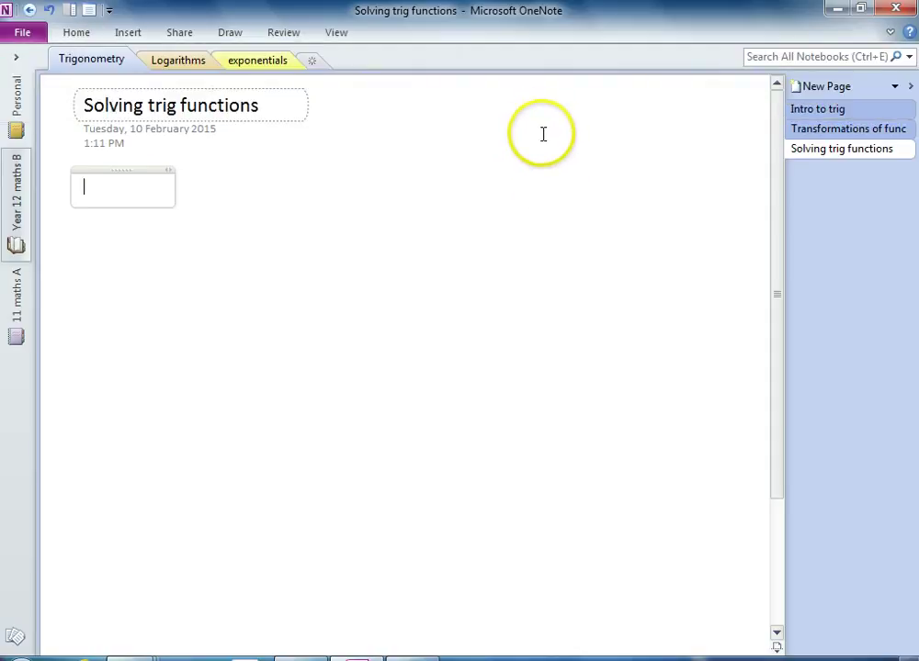
{"action": "left_click", "coordinate": [543, 134]}
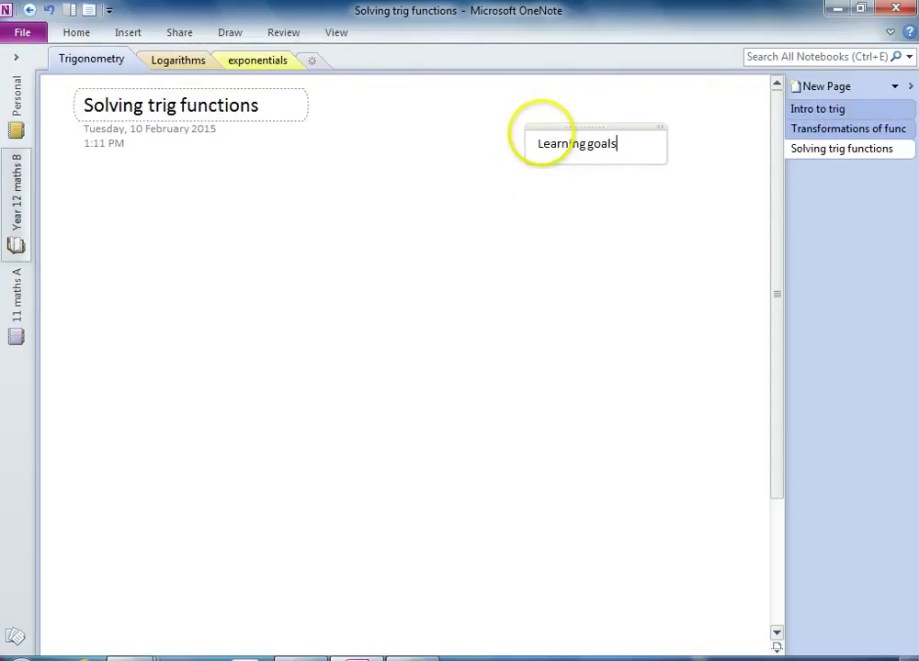
{"action": "key", "text": "Return"}
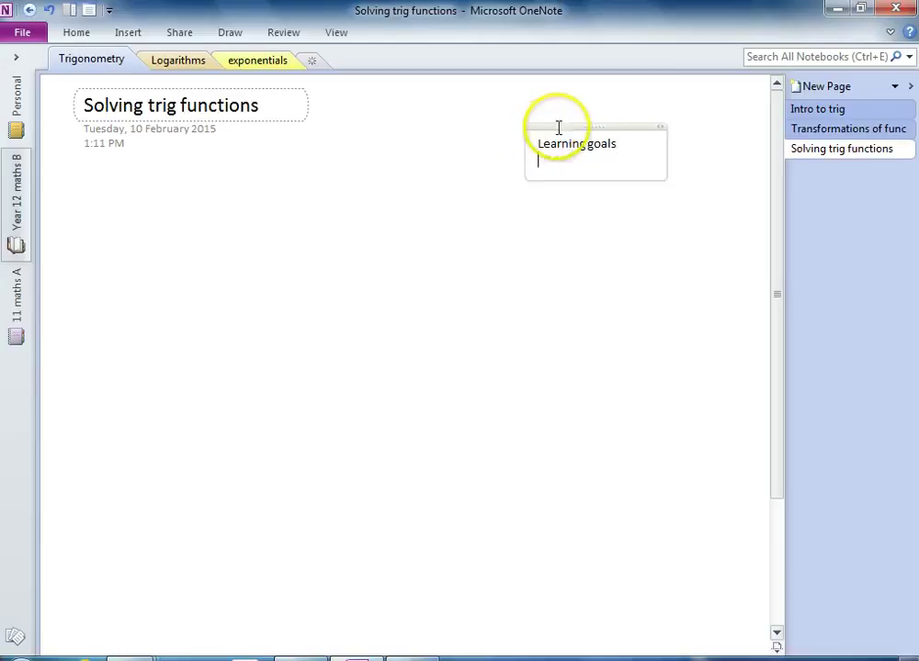
{"action": "left_click_drag", "start_coordinate": [586, 127], "coordinate": [599, 103]}
List the goals "Know what a trig function is" and "Solve using technique 1" under the "Learning goals" heading.
{"action": "left_click", "coordinate": [655, 122]}
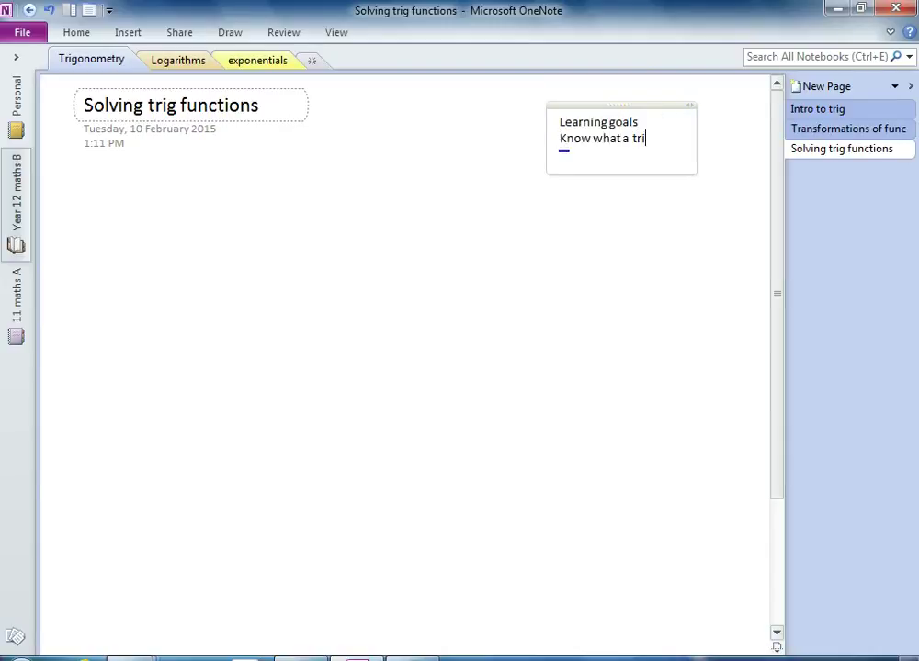
{"action": "key", "text": "BackSpace"}
{"action": "type", "text": "s"}
{"action": "key", "text": "Return"}
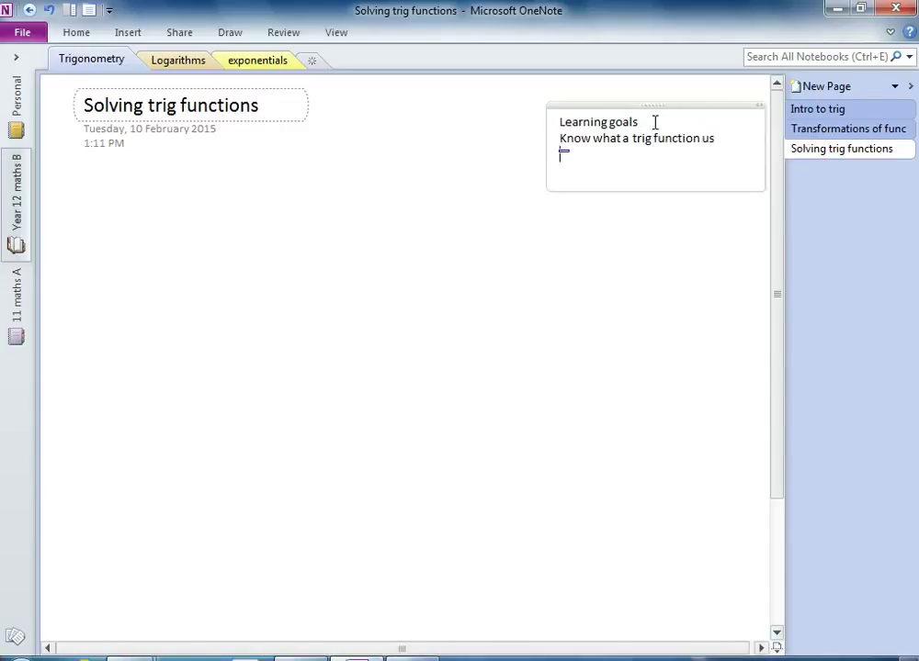
{"action": "key", "text": "BackSpace"}
{"action": "key", "text": "BackSpace"}
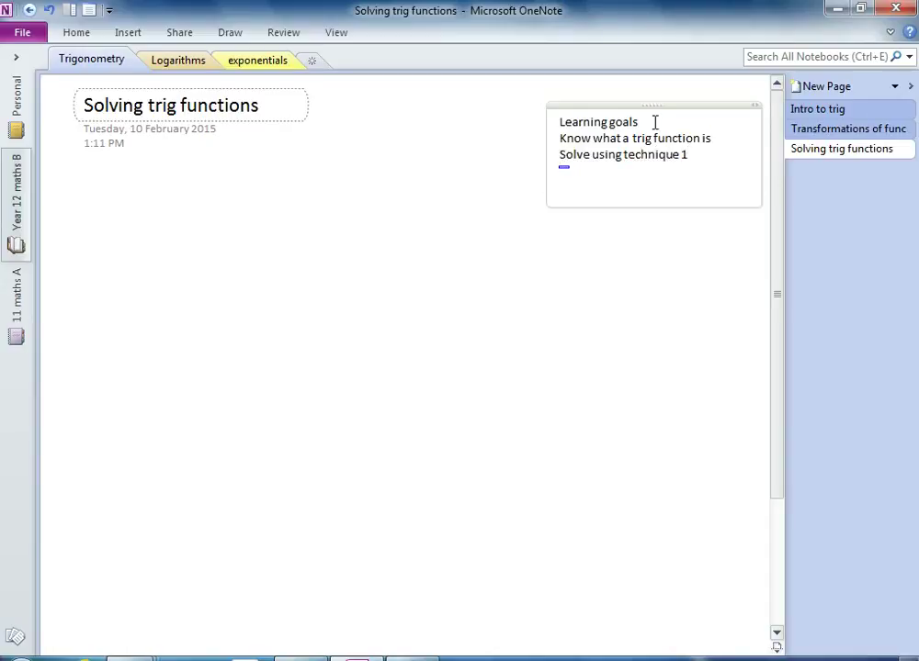
Tag the two goals under "Learning goals" as To Do items and try out their check boxes.
{"action": "left_click", "coordinate": [77, 33]}
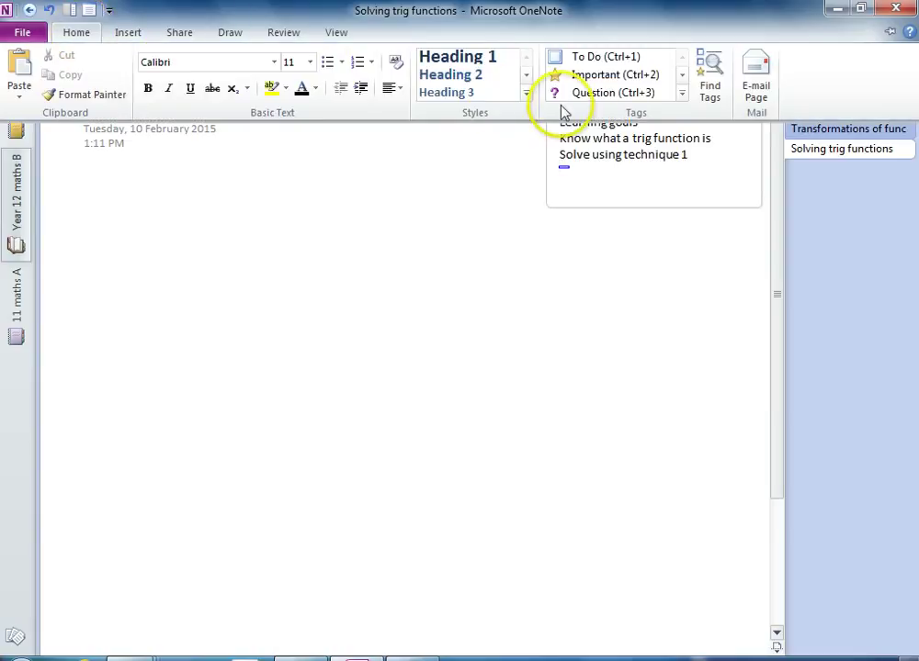
{"action": "left_click", "coordinate": [584, 123]}
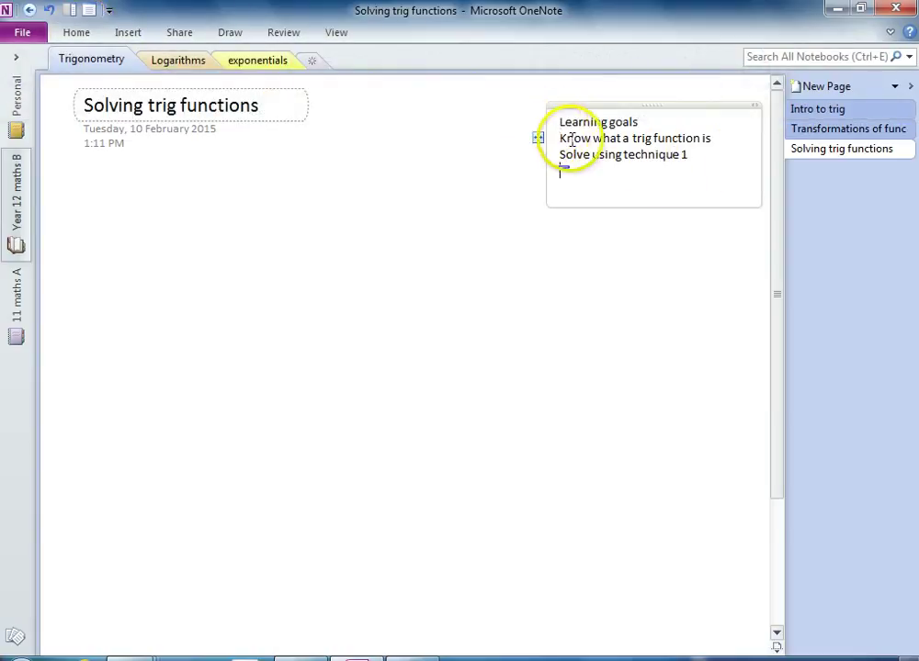
{"action": "left_click_drag", "start_coordinate": [560, 138], "coordinate": [723, 168]}
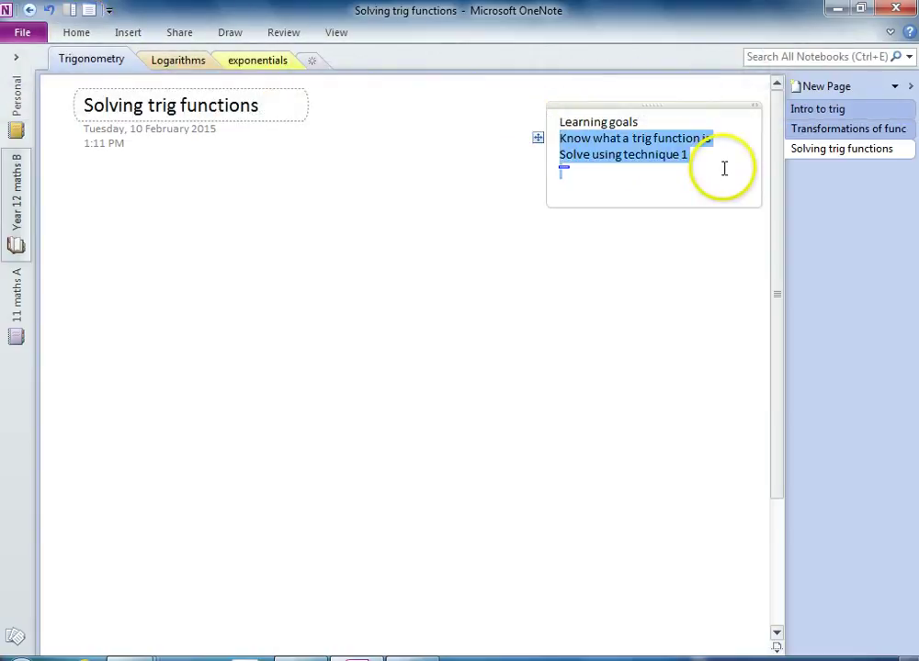
{"action": "left_click", "coordinate": [77, 33]}
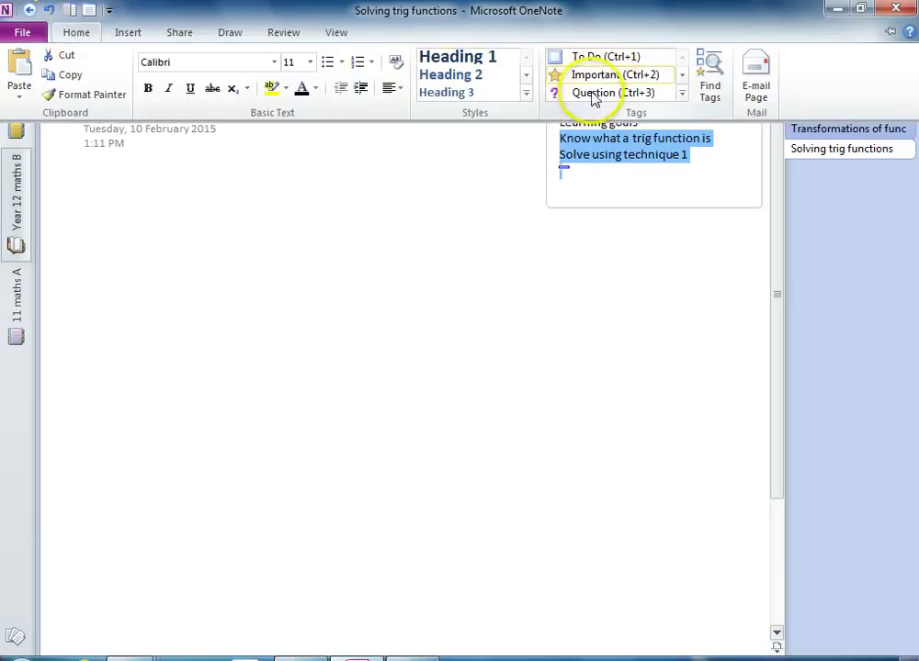
{"action": "left_click", "coordinate": [590, 59]}
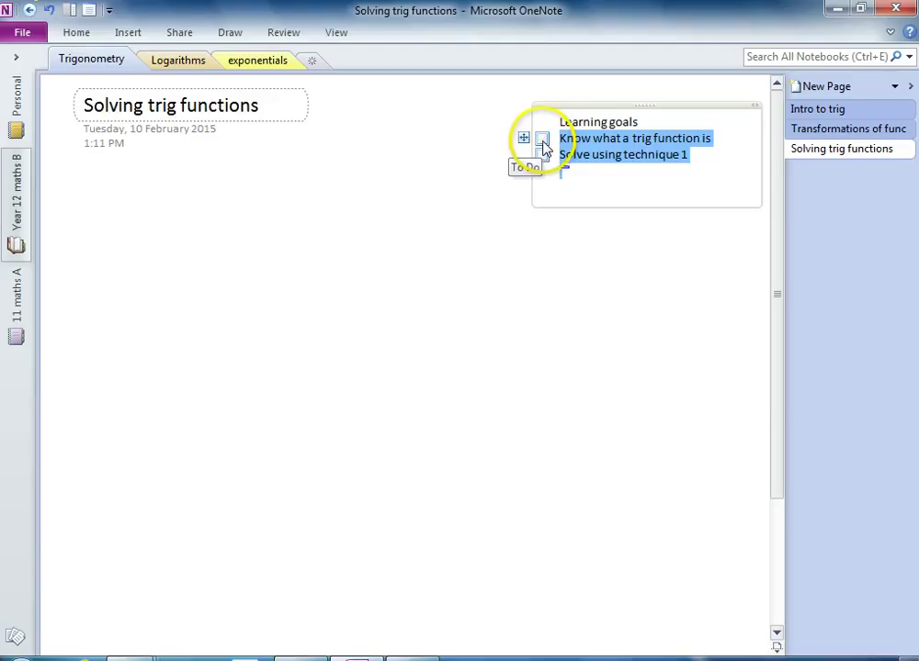
{"action": "left_click", "coordinate": [542, 139]}
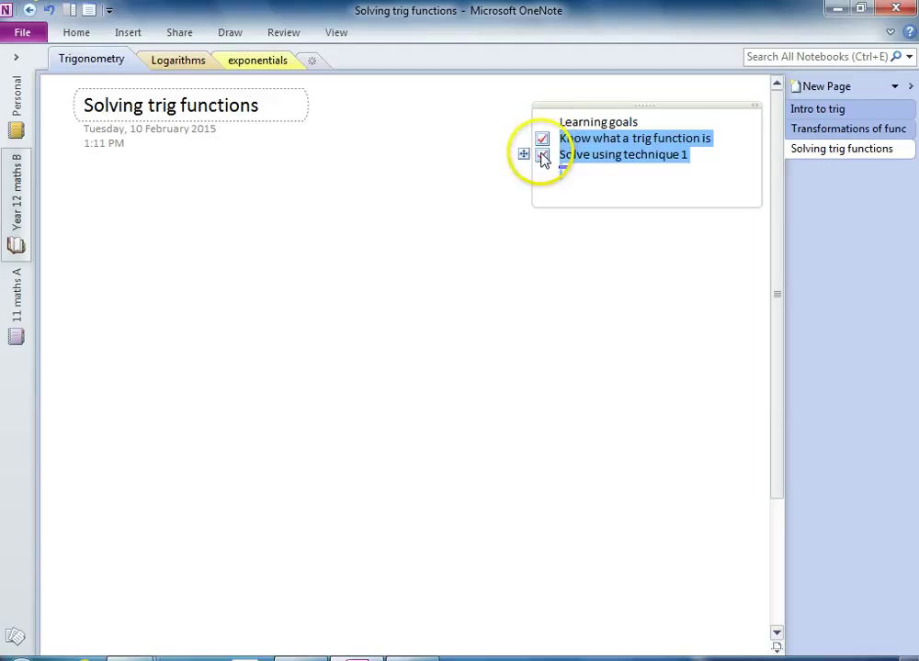
{"action": "left_click", "coordinate": [76, 201]}
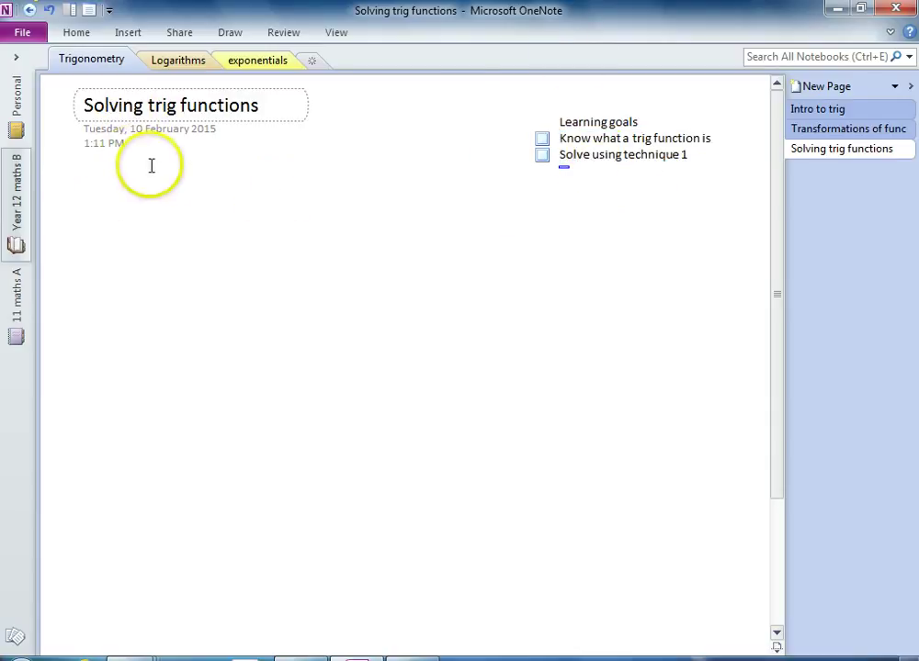
Switch to the browser, capture the General Journal table through the Prepaid Insurance entry as a screen clipping, and always copy clippings to the clipboard.
{"action": "left_click", "coordinate": [121, 187]}
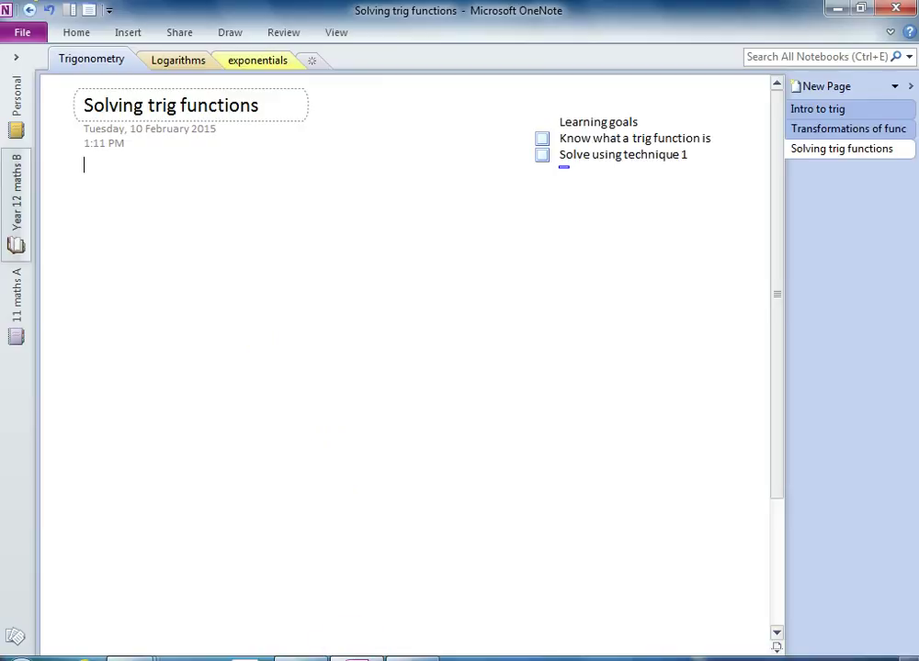
{"action": "key", "text": "alt+Tab"}
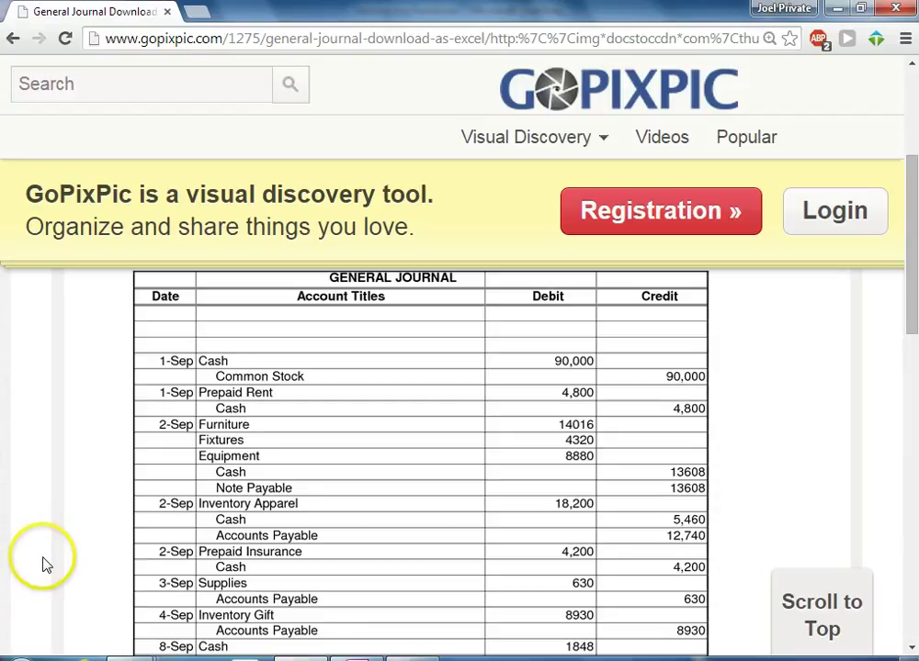
{"action": "key", "text": "super"}
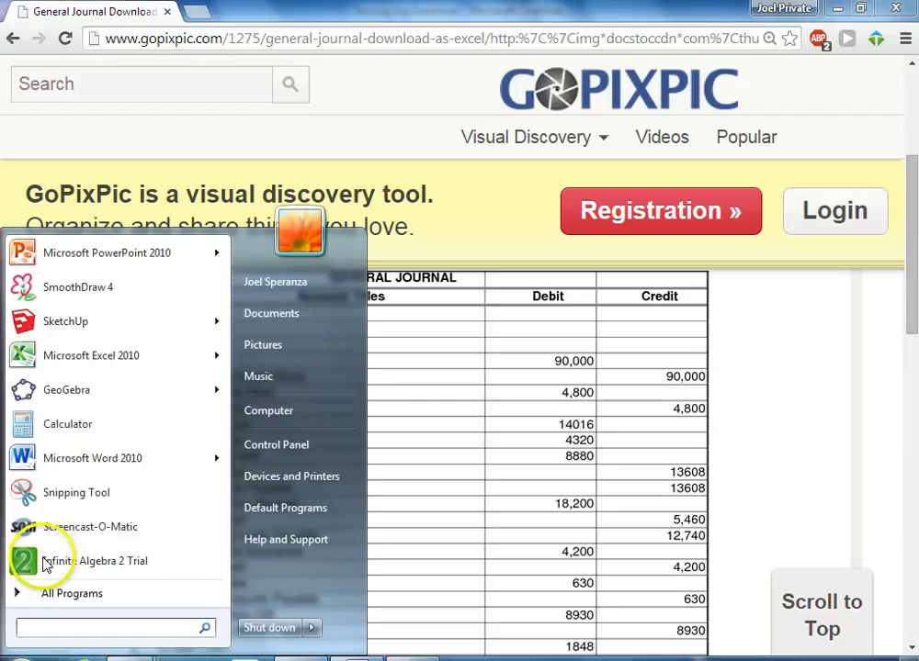
{"action": "left_click", "coordinate": [853, 402]}
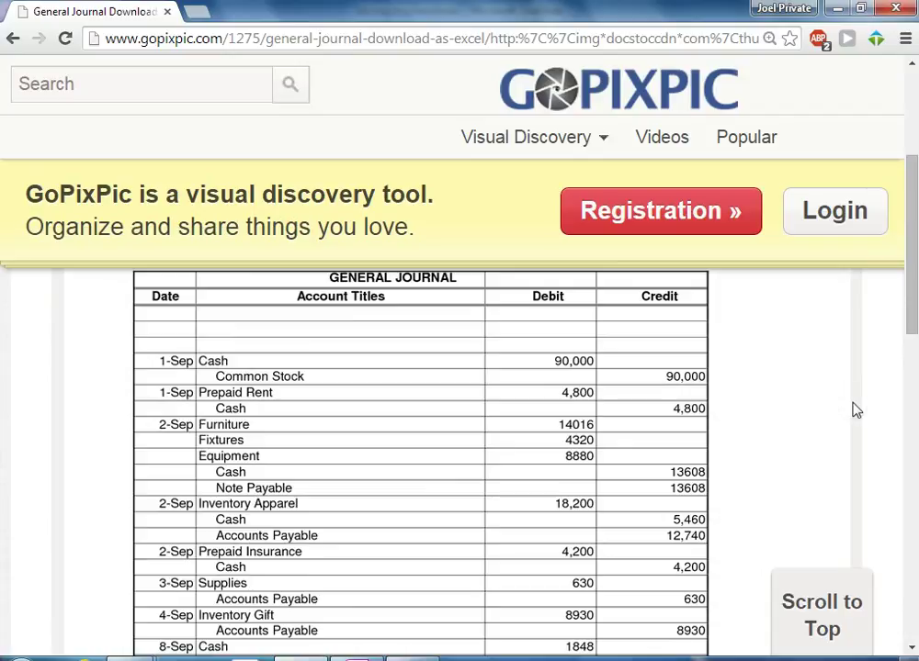
{"action": "key", "text": "super+s"}
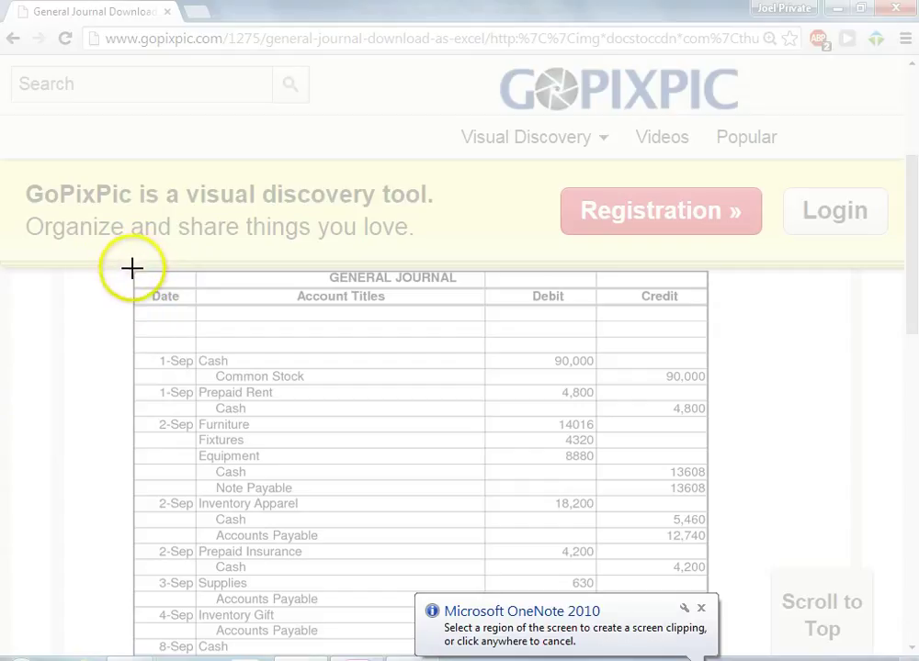
{"action": "left_click_drag", "start_coordinate": [132, 269], "coordinate": [710, 586]}
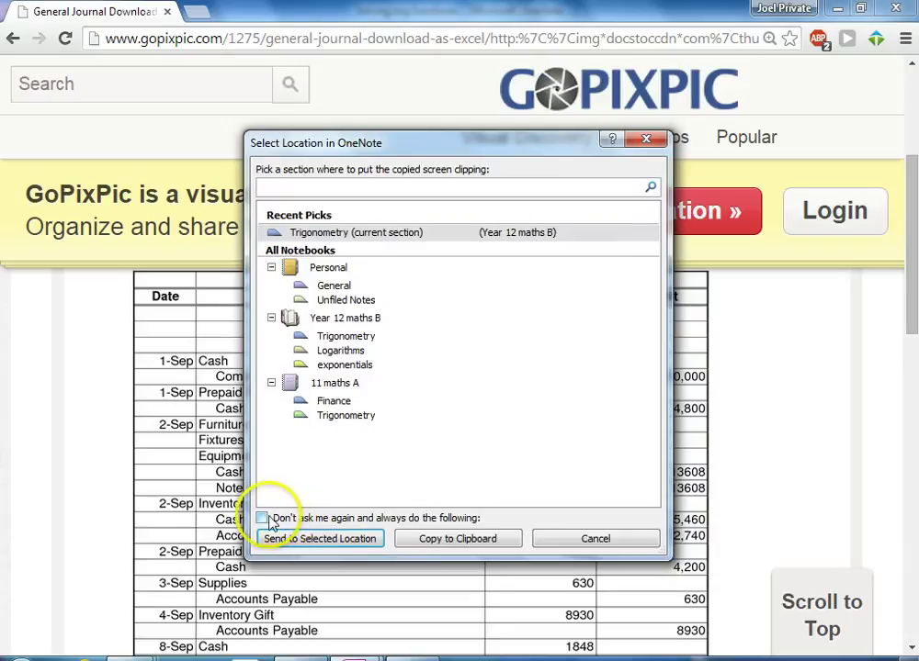
{"action": "left_click", "coordinate": [263, 519]}
{"action": "left_click", "coordinate": [461, 546]}
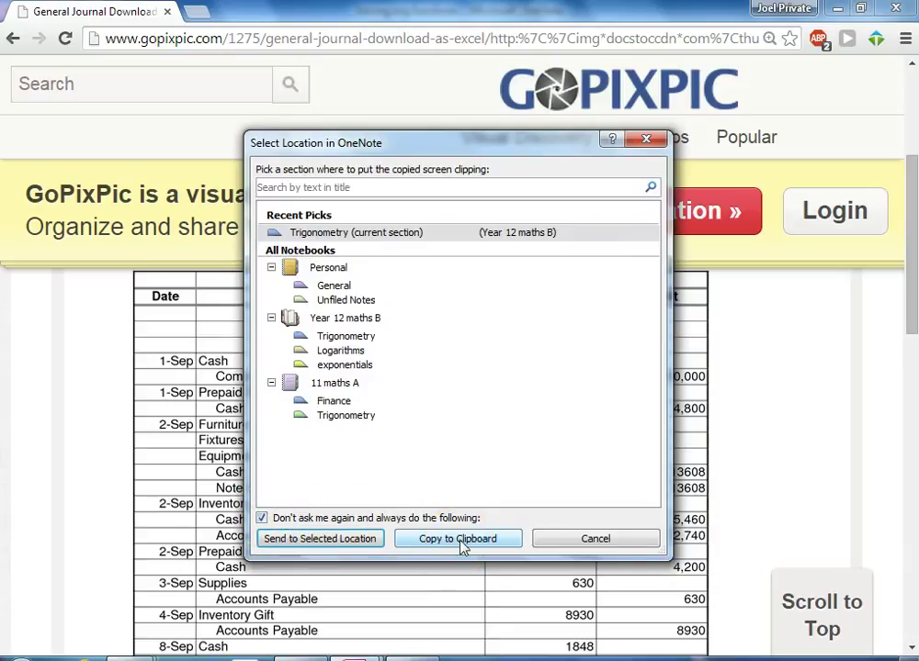
Return to OneNote and paste the General Journal clipping below the title of the "Solving trig functions" page.
{"action": "key", "text": "alt+Tab"}
{"action": "left_click", "coordinate": [152, 265]}
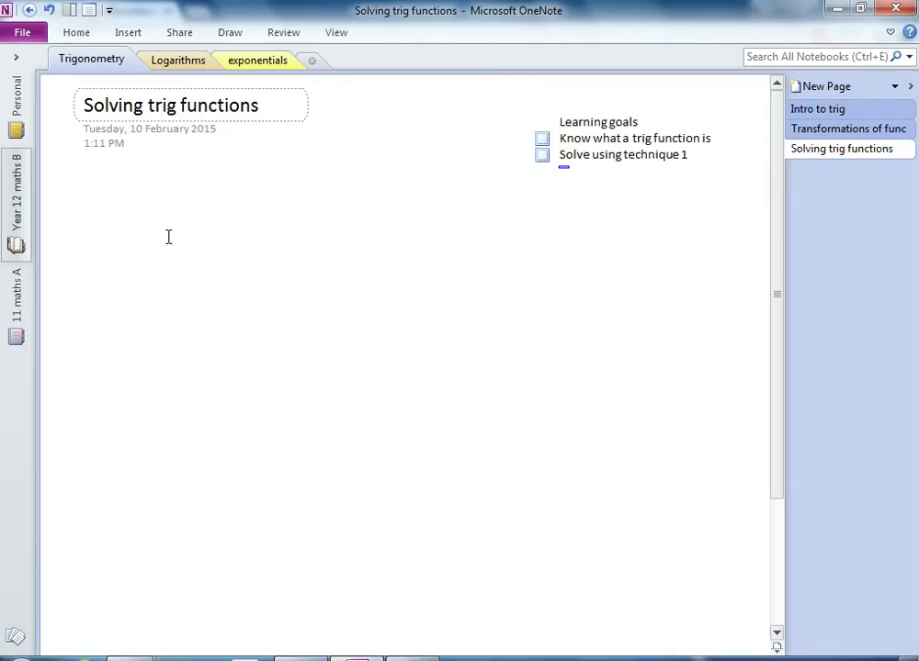
{"action": "key", "text": "ctrl+v"}
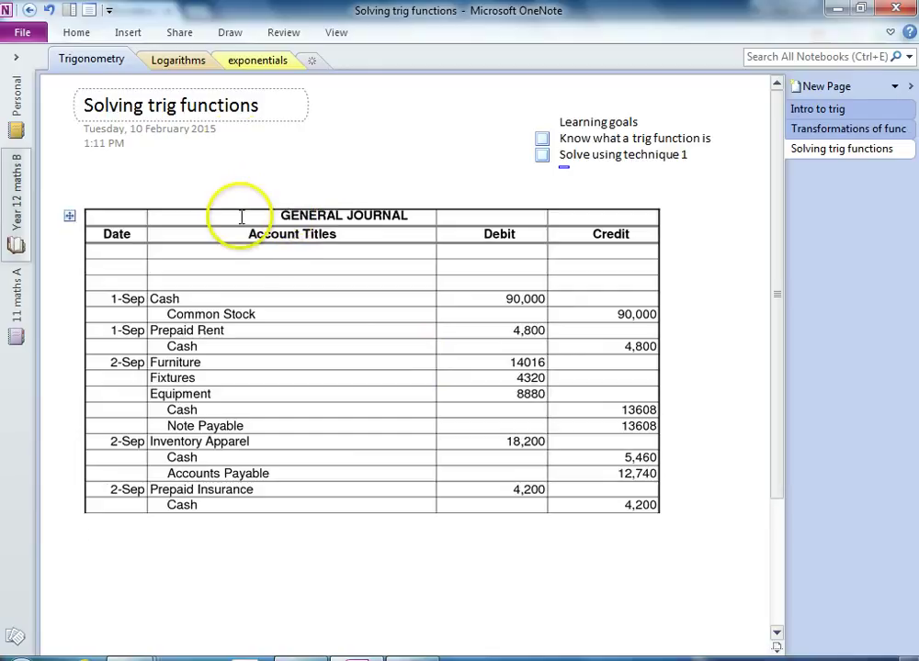
With the thicker black pen, circle the 90,000 debit, draw an arrow with a "$" to the first Cash entry, and circle Furniture with an arrow.
{"action": "left_click", "coordinate": [230, 33]}
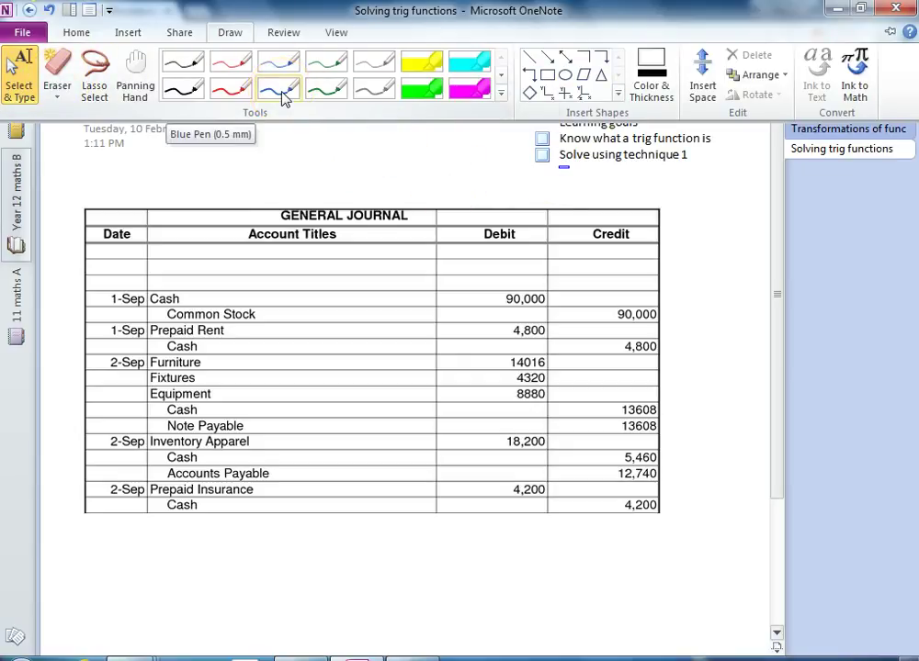
{"action": "left_click", "coordinate": [182, 89]}
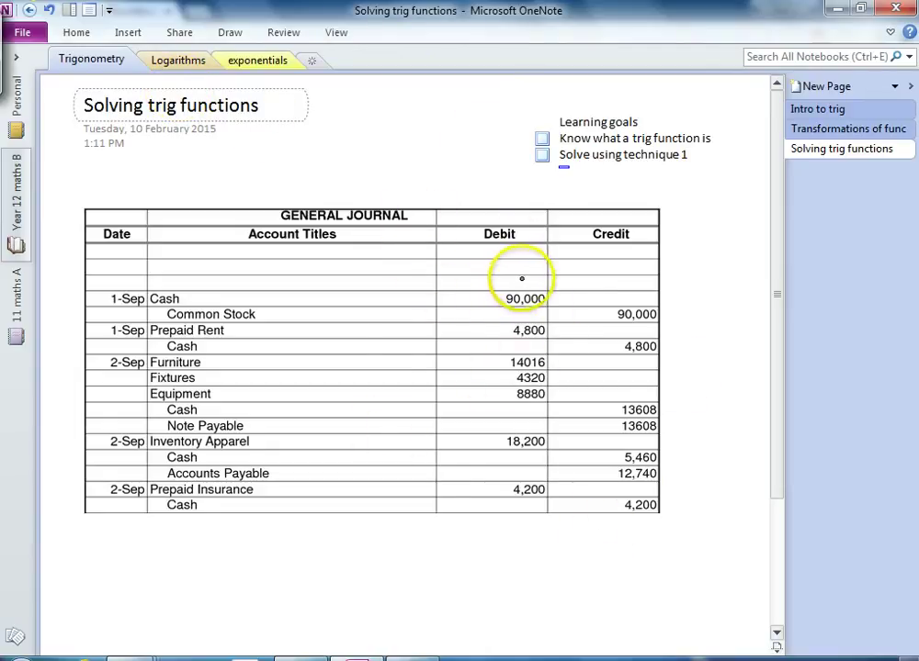
{"action": "mouse_move", "coordinate": [550, 280]}
{"action": "left_mouse_down"}
{"action": "mouse_move", "coordinate": [491, 320]}
{"action": "mouse_move", "coordinate": [562, 290]}
{"action": "left_mouse_up"}
{"action": "left_click_drag", "start_coordinate": [206, 229], "coordinate": [215, 238]}
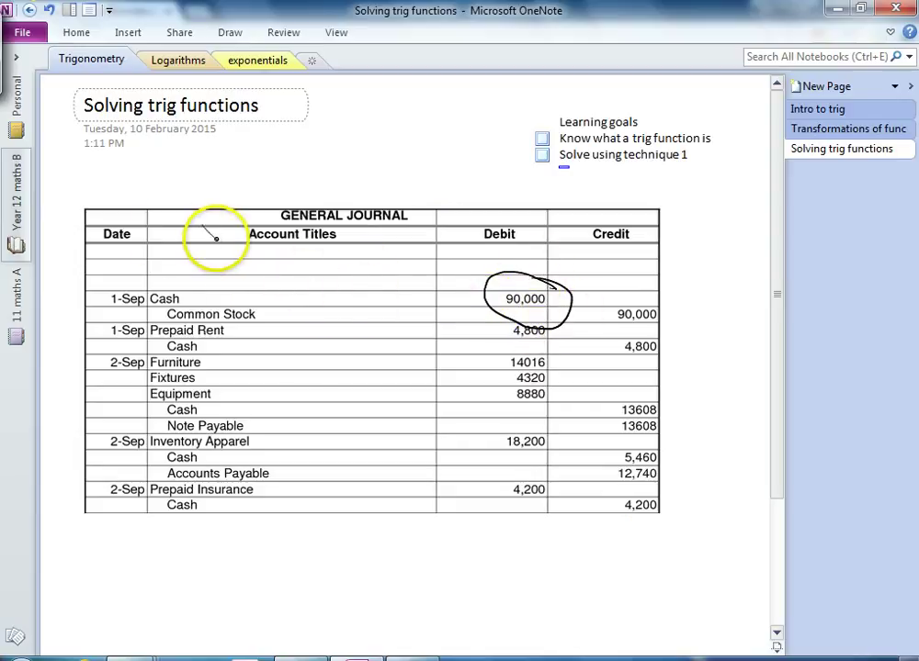
{"action": "mouse_move", "coordinate": [198, 191]}
{"action": "left_mouse_down"}
{"action": "mouse_move", "coordinate": [165, 252]}
{"action": "mouse_move", "coordinate": [193, 266]}
{"action": "left_mouse_up"}
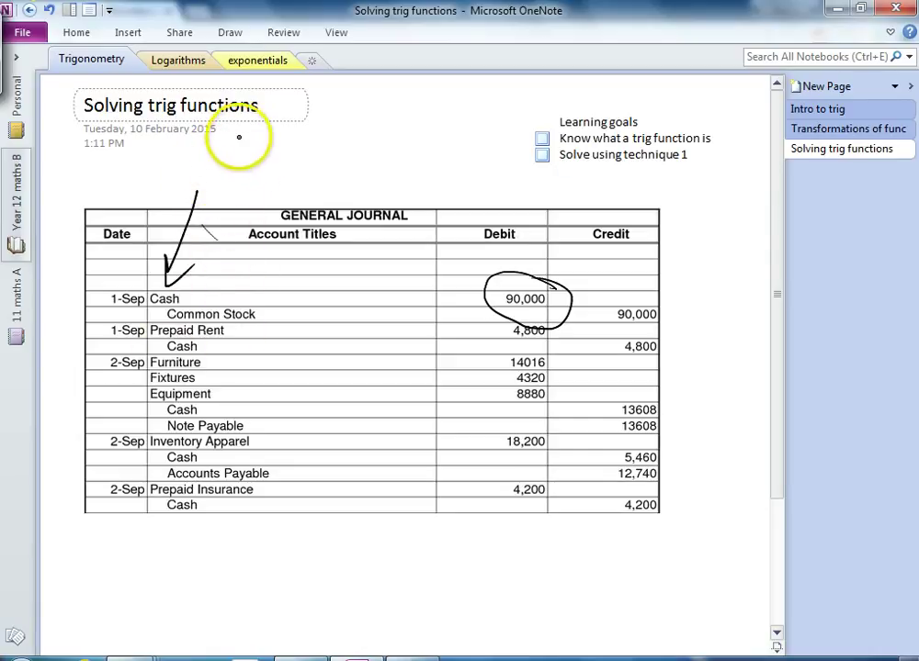
{"action": "left_click_drag", "start_coordinate": [222, 158], "coordinate": [203, 177]}
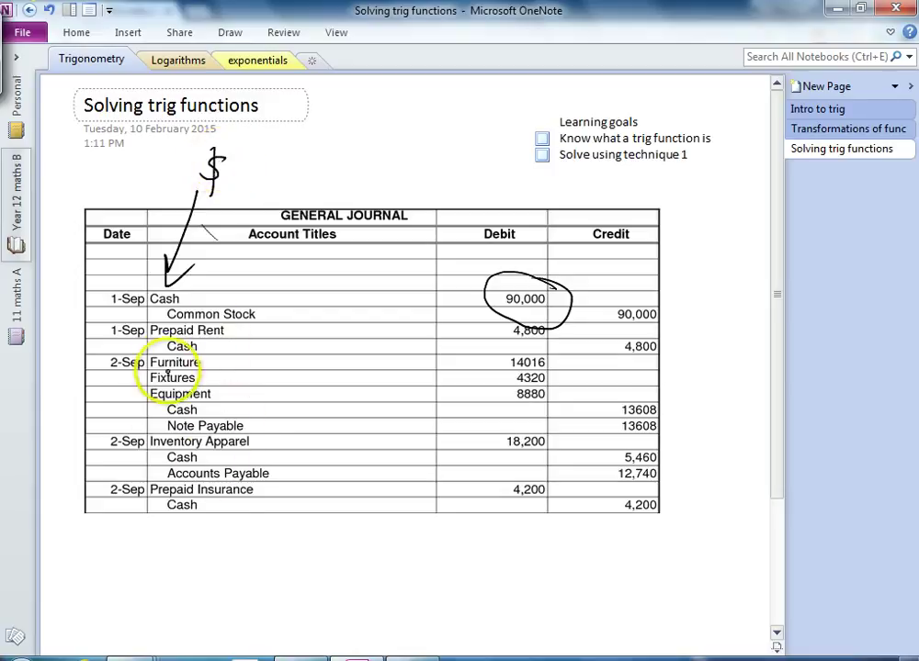
{"action": "mouse_move", "coordinate": [200, 351]}
{"action": "left_mouse_down"}
{"action": "mouse_move", "coordinate": [155, 350]}
{"action": "mouse_move", "coordinate": [180, 365]}
{"action": "mouse_move", "coordinate": [244, 367]}
{"action": "left_mouse_up"}
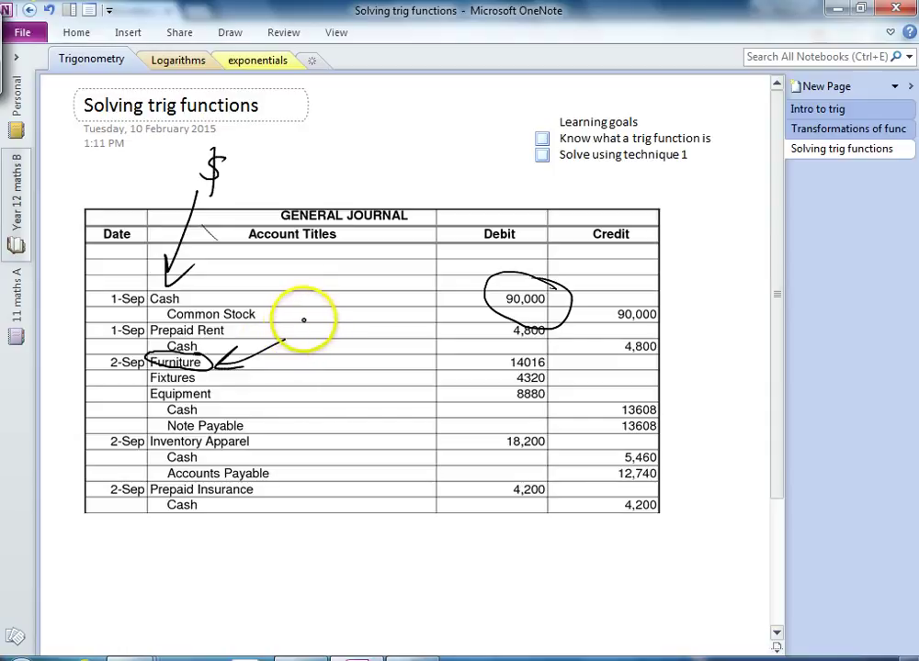
Highlight the 14016 debit and the Cash and Note Payable entries below Equipment in yellow.
{"action": "left_click", "coordinate": [230, 33]}
{"action": "left_click", "coordinate": [426, 73]}
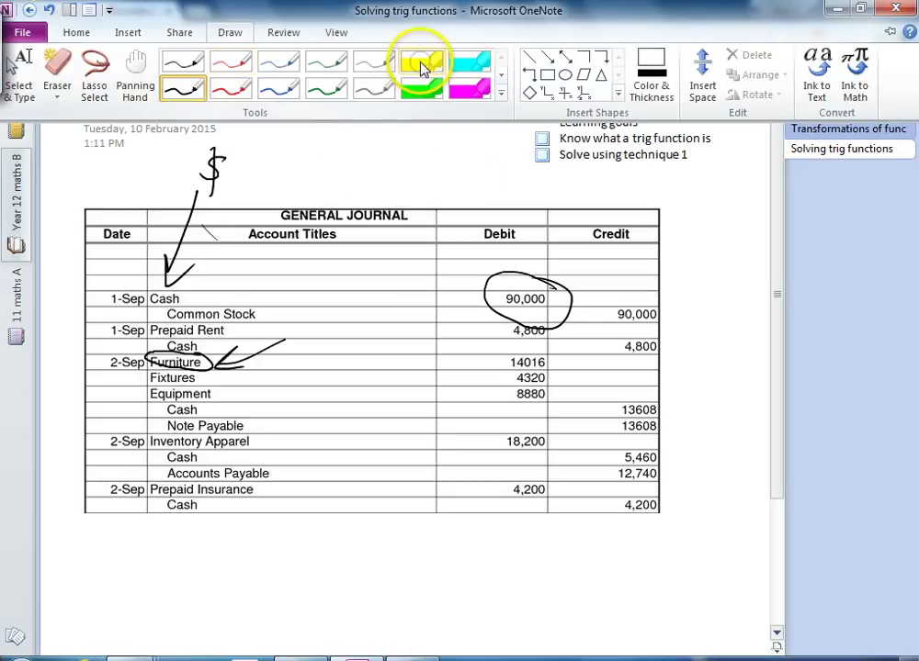
{"action": "left_click_drag", "start_coordinate": [504, 362], "coordinate": [549, 363]}
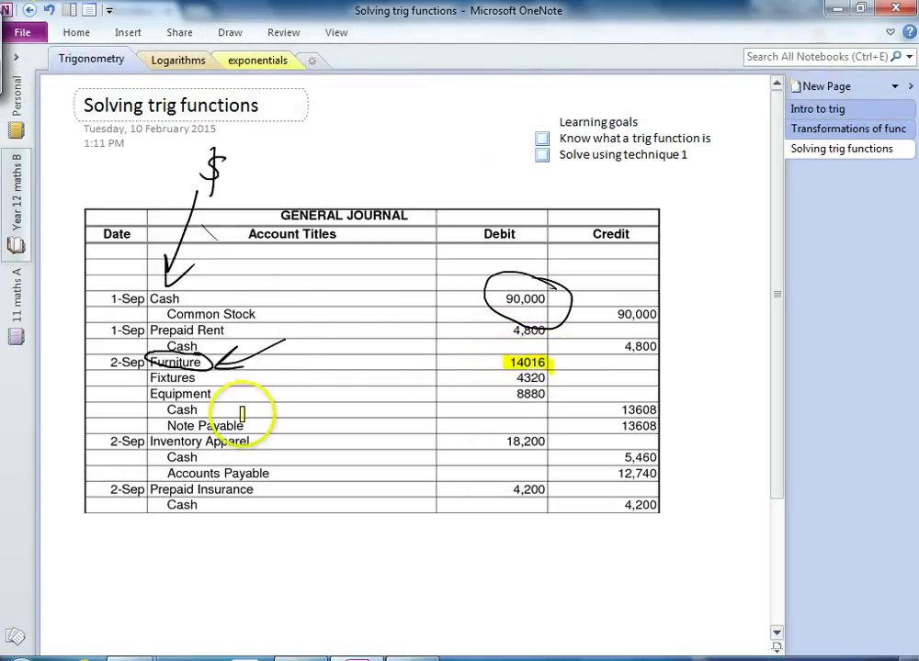
{"action": "mouse_move", "coordinate": [232, 423]}
{"action": "left_mouse_down"}
{"action": "mouse_move", "coordinate": [165, 426]}
{"action": "mouse_move", "coordinate": [162, 410]}
{"action": "left_mouse_up"}
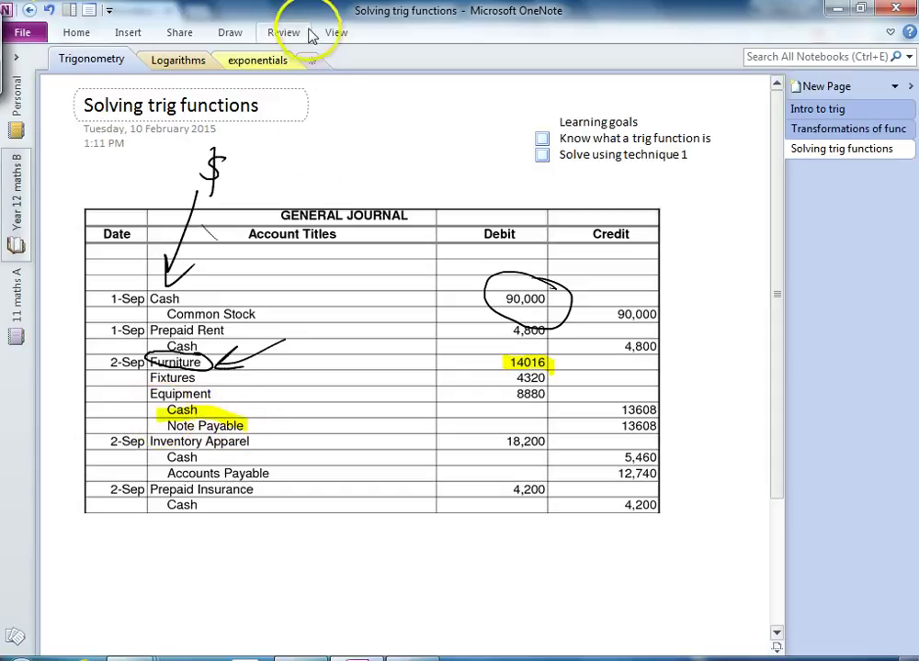
Scribble a line of handwriting beneath the journal table with the thicker green pen.
{"action": "left_click", "coordinate": [235, 33]}
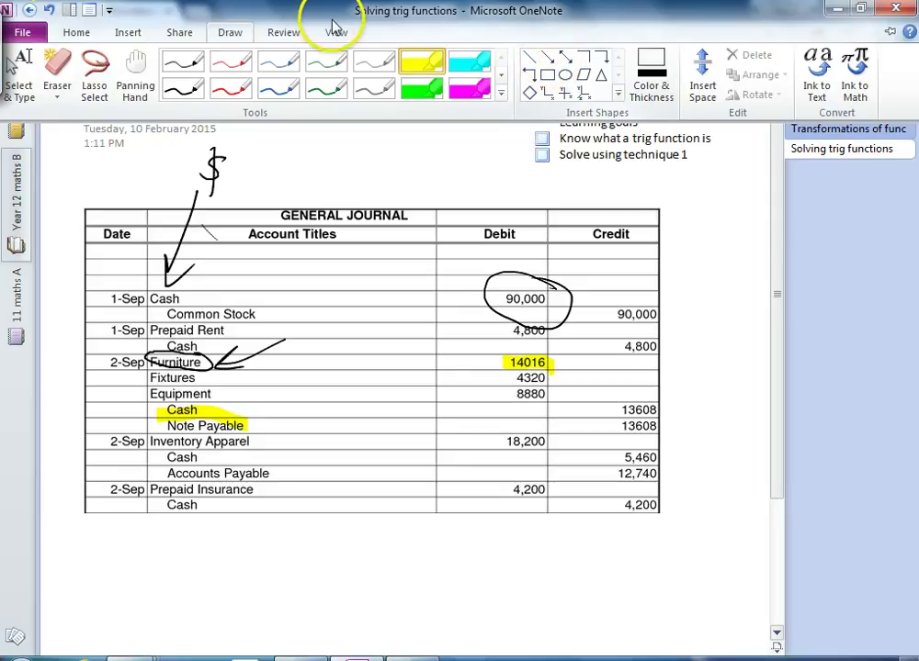
{"action": "left_click", "coordinate": [77, 34]}
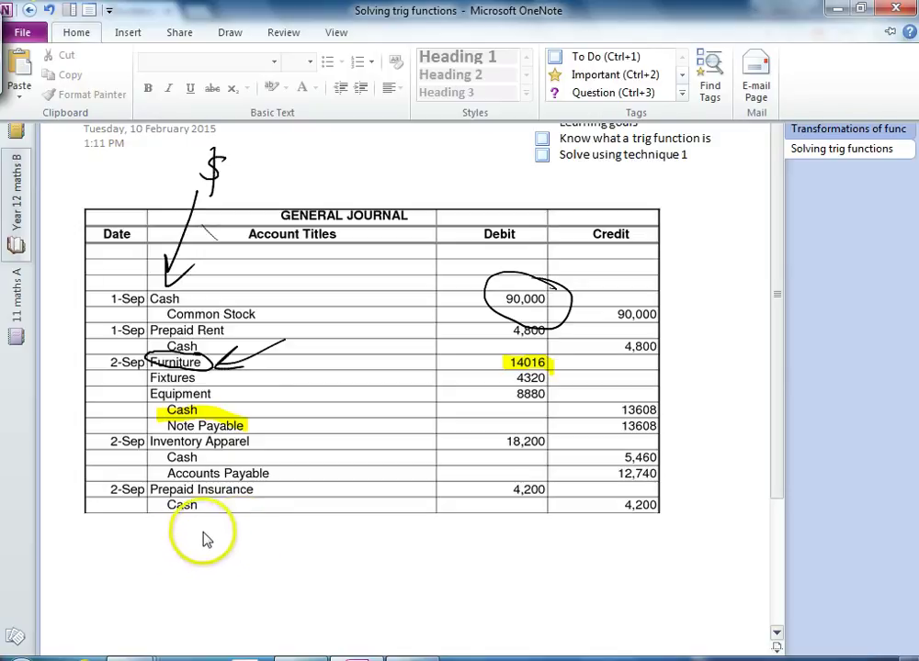
{"action": "left_click", "coordinate": [231, 37]}
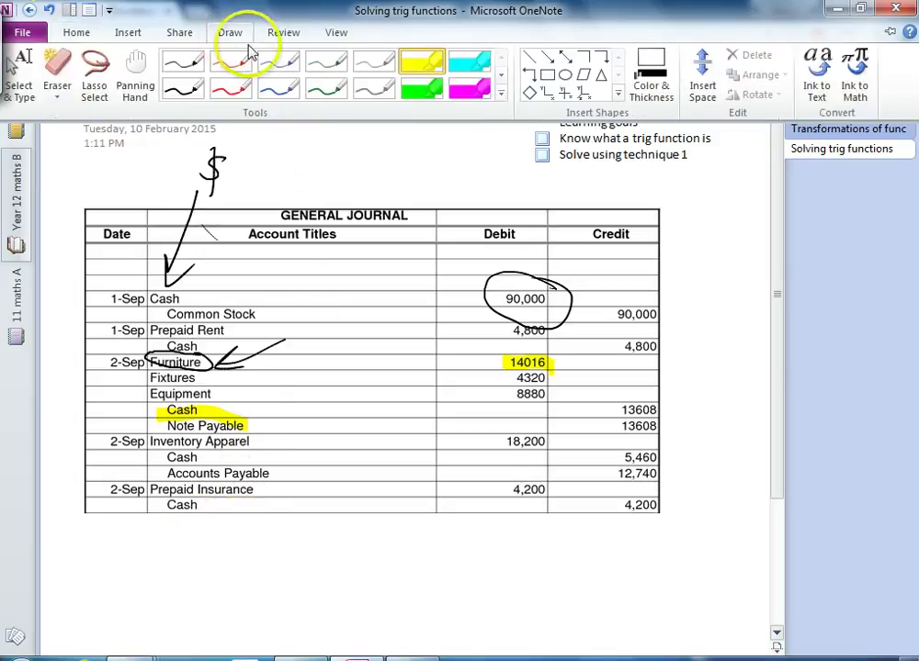
{"action": "left_click", "coordinate": [317, 91]}
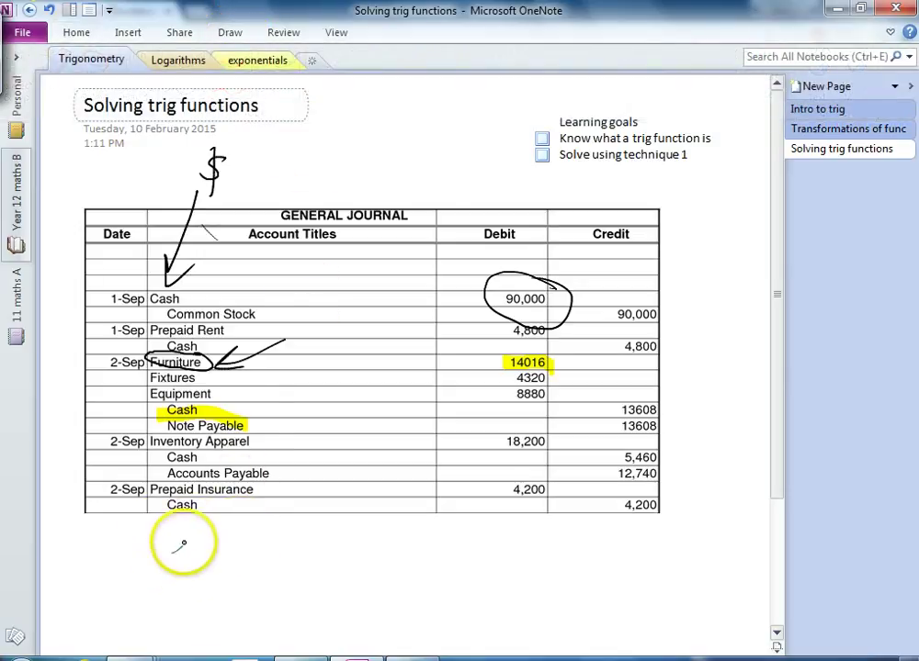
{"action": "mouse_move", "coordinate": [170, 551]}
{"action": "left_mouse_down"}
{"action": "mouse_move", "coordinate": [257, 558]}
{"action": "mouse_move", "coordinate": [350, 547]}
{"action": "mouse_move", "coordinate": [449, 568]}
{"action": "mouse_move", "coordinate": [586, 561]}
{"action": "left_mouse_up"}
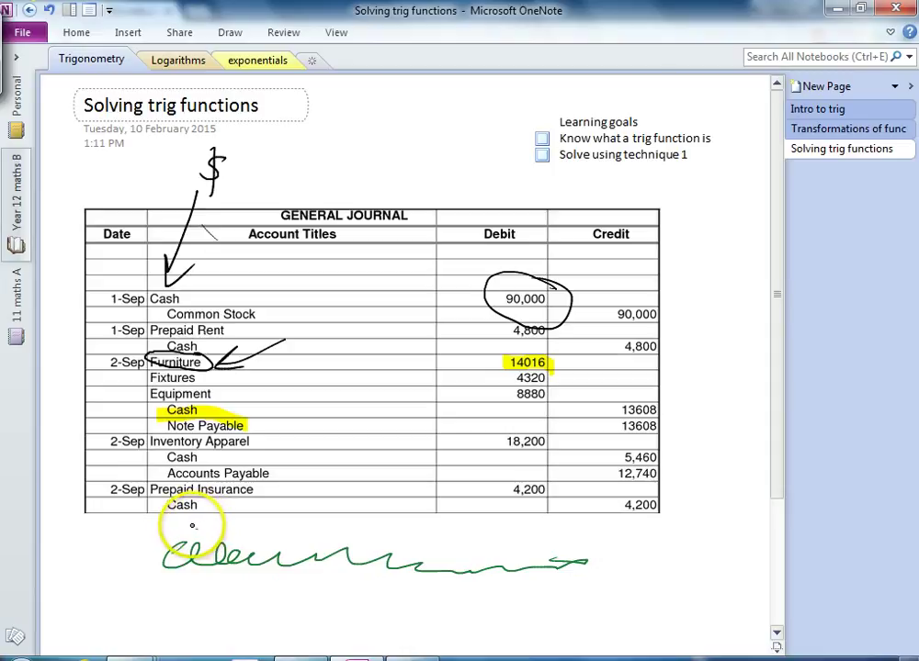
Insert extra space between the journal table and the green handwriting, moving the handwriting down.
{"action": "left_click", "coordinate": [229, 33]}
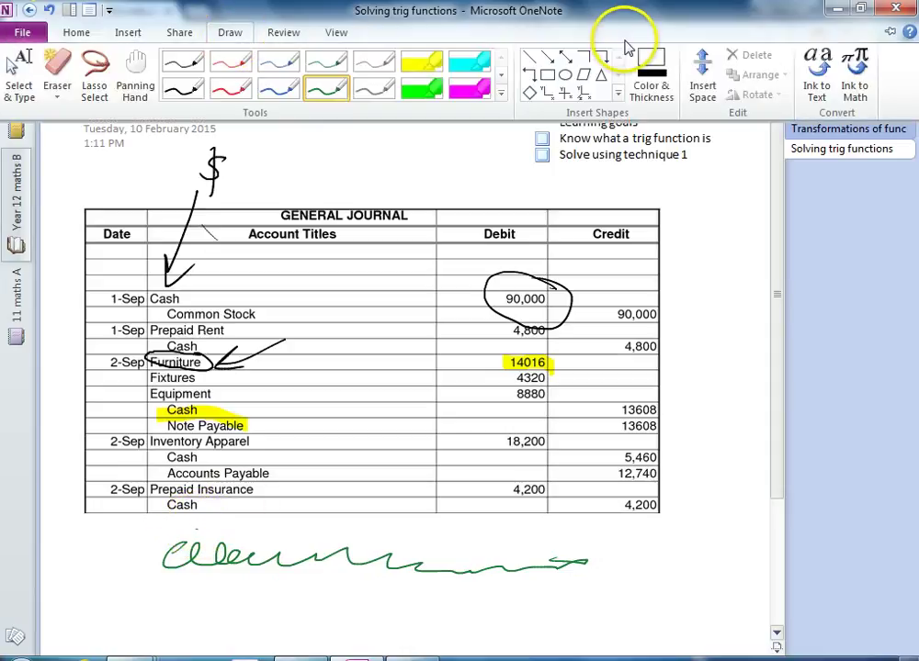
{"action": "left_click", "coordinate": [700, 79]}
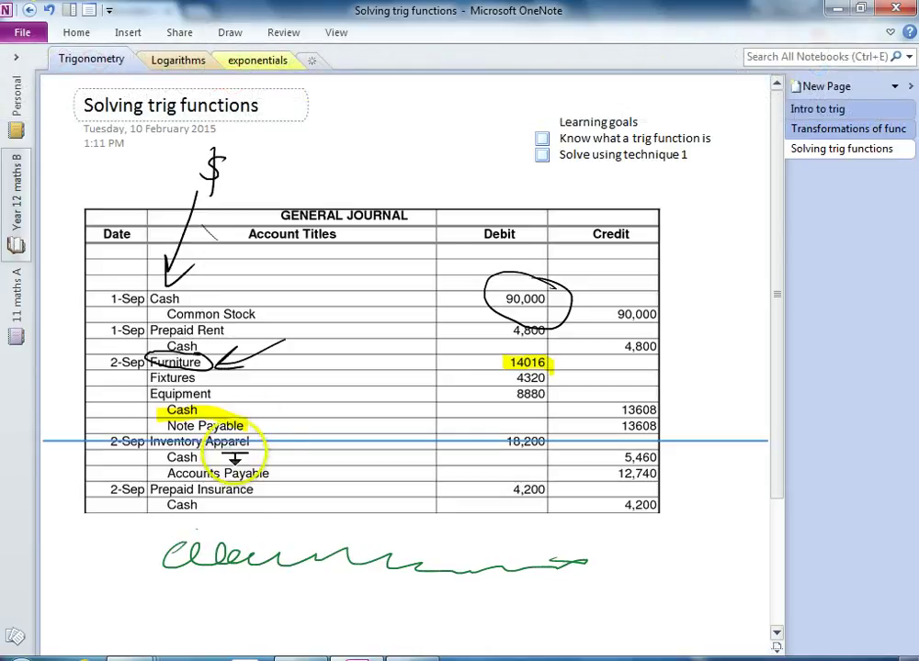
{"action": "left_click_drag", "start_coordinate": [213, 537], "coordinate": [214, 610]}
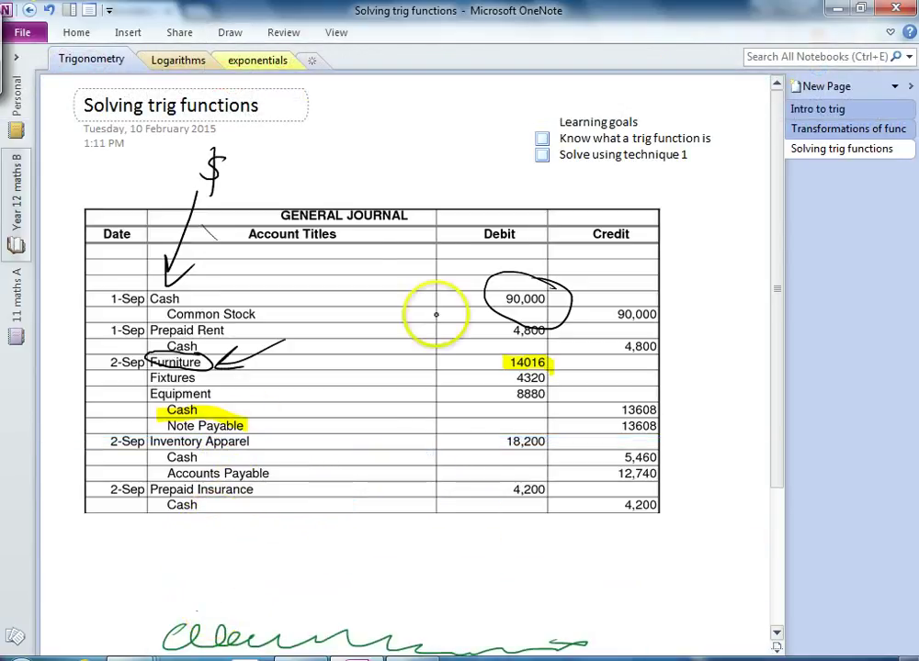
Scribble a line of handwriting in the gap above the green line with the thicker red pen.
{"action": "left_click", "coordinate": [241, 38]}
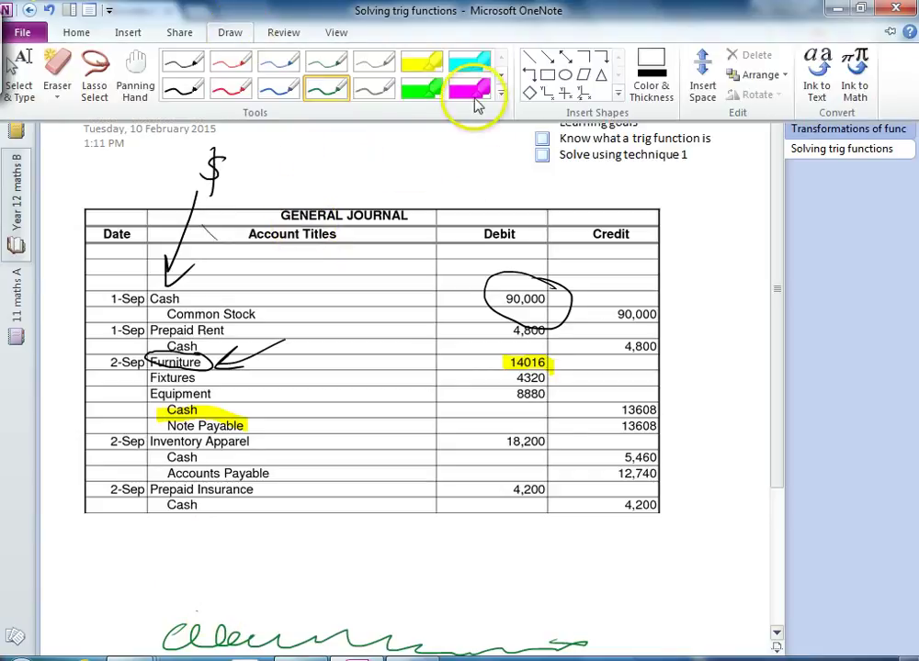
{"action": "left_click", "coordinate": [230, 92]}
{"action": "mouse_move", "coordinate": [210, 546]}
{"action": "left_mouse_down"}
{"action": "mouse_move", "coordinate": [312, 531]}
{"action": "mouse_move", "coordinate": [396, 560]}
{"action": "mouse_move", "coordinate": [501, 576]}
{"action": "mouse_move", "coordinate": [636, 570]}
{"action": "left_mouse_up"}
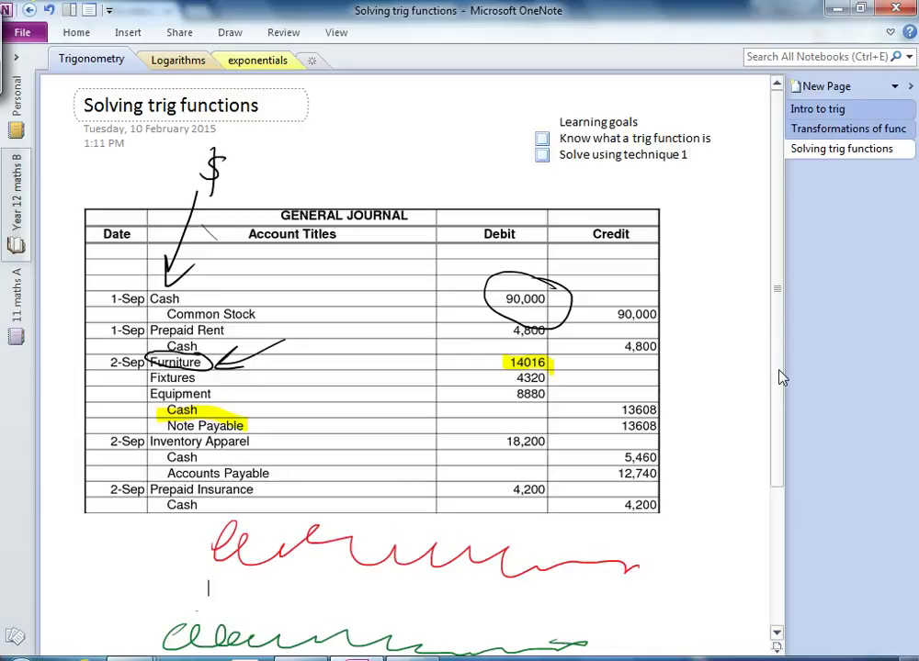
Insert a table with 3 columns and 4 rows and move it to the empty area below the green handwriting.
{"action": "mouse_move", "coordinate": [779, 377]}
{"action": "left_mouse_down"}
{"action": "mouse_move", "coordinate": [779, 394]}
{"action": "mouse_move", "coordinate": [780, 365]}
{"action": "left_mouse_up"}
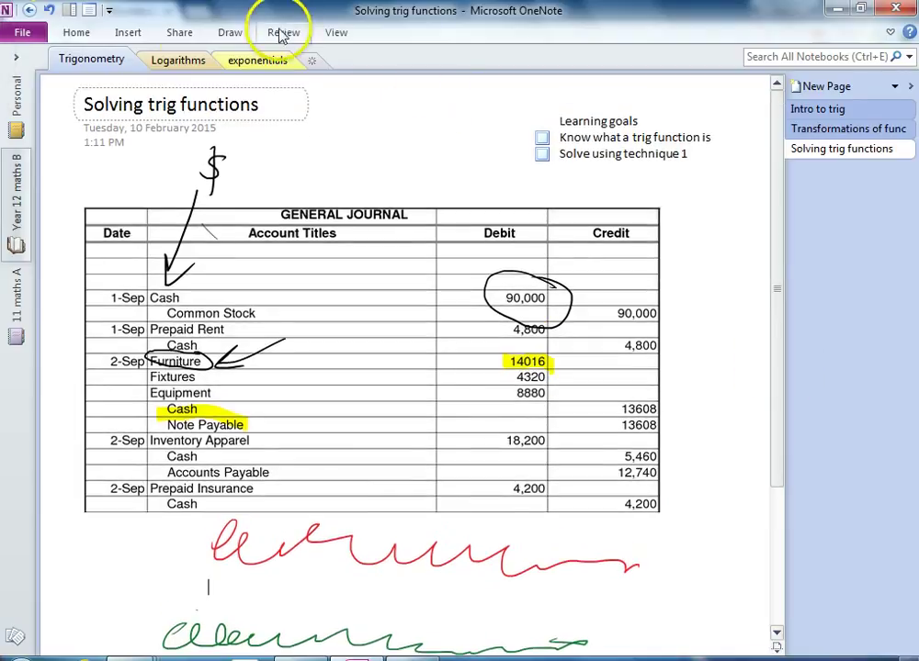
{"action": "left_click", "coordinate": [119, 37]}
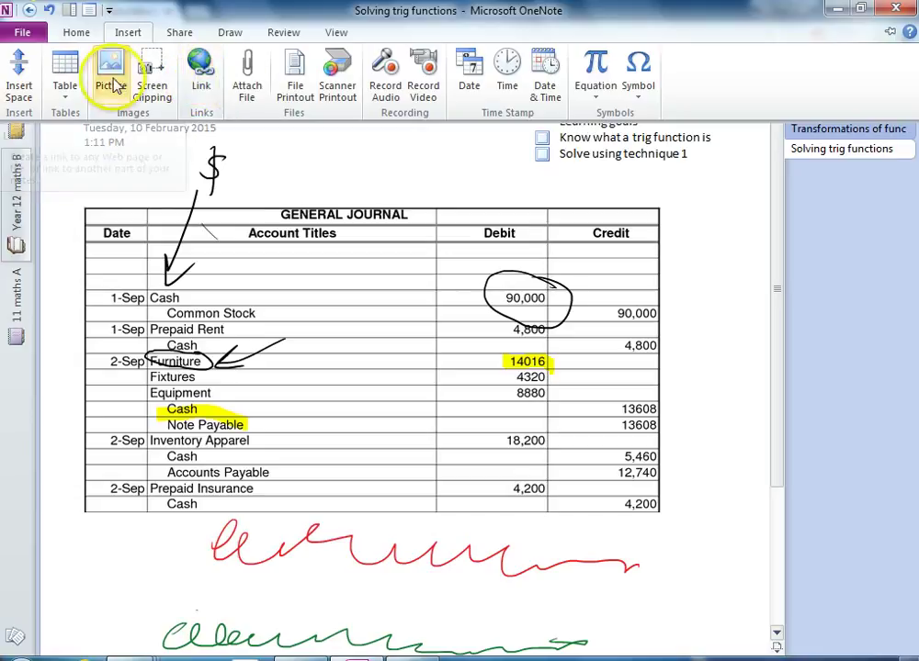
{"action": "left_click", "coordinate": [66, 100]}
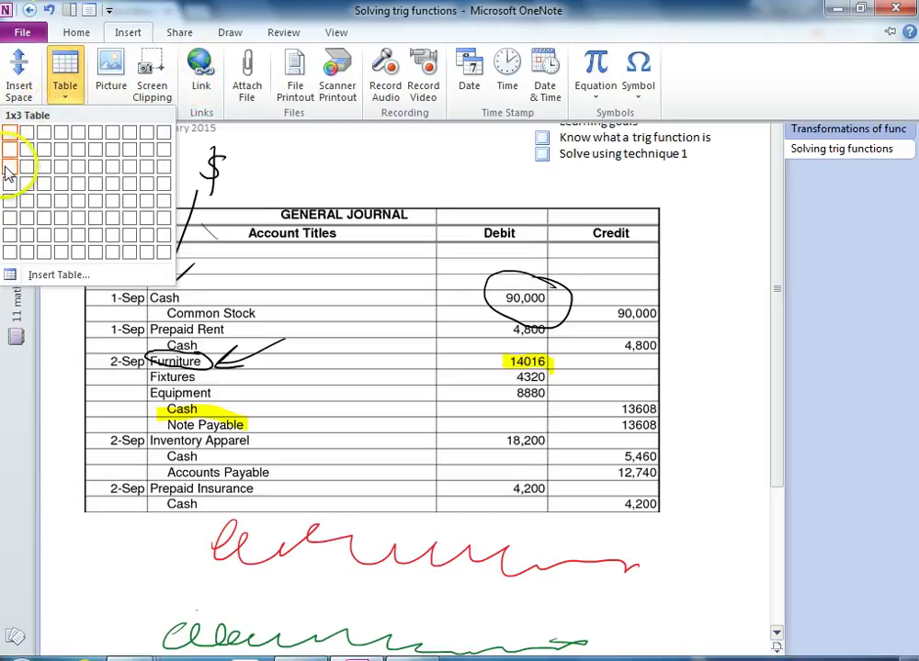
{"action": "left_click", "coordinate": [41, 195]}
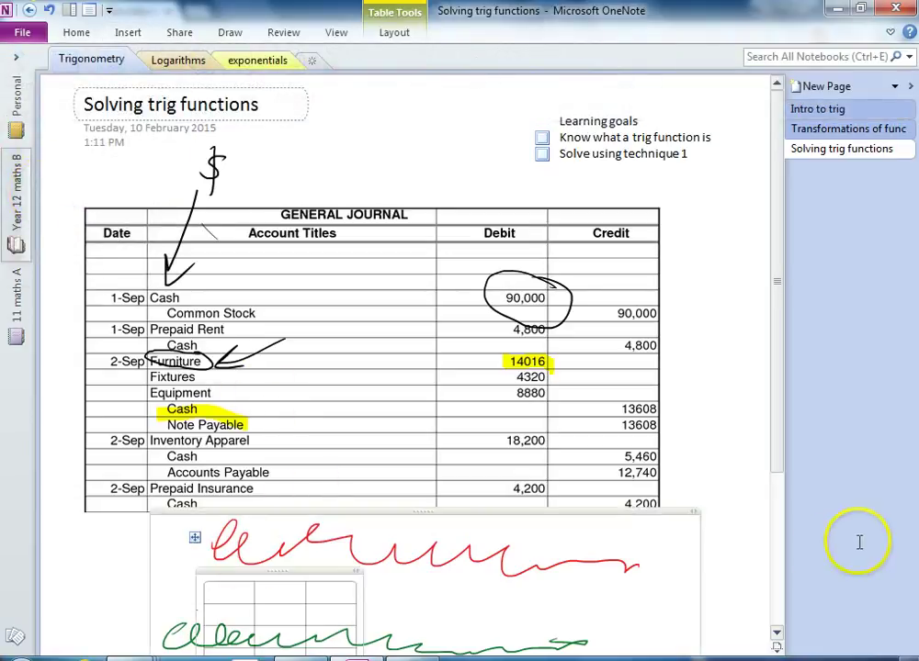
{"action": "left_click_drag", "start_coordinate": [779, 415], "coordinate": [770, 548]}
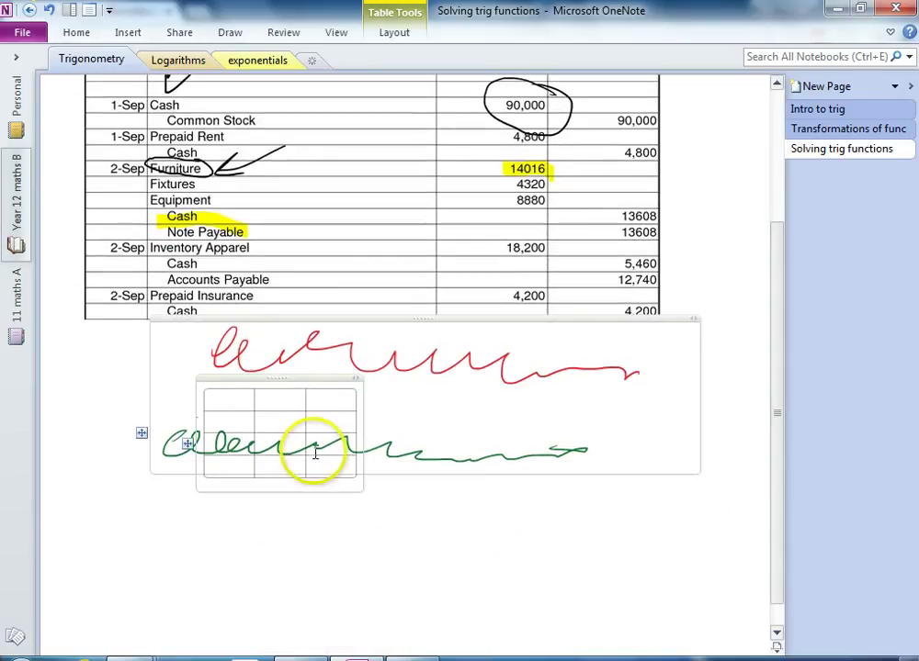
{"action": "mouse_move", "coordinate": [274, 377]}
{"action": "left_mouse_down"}
{"action": "mouse_move", "coordinate": [242, 590]}
{"action": "mouse_move", "coordinate": [188, 500]}
{"action": "left_mouse_up"}
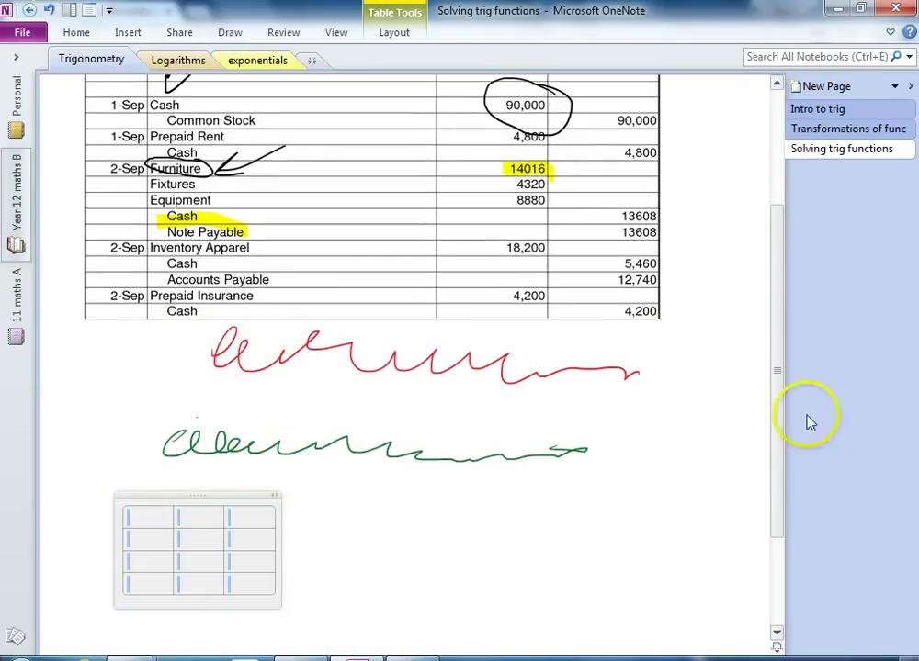
Start saving the current Solving trig functions page as a PDF (*.pdf) file.
{"action": "left_click_drag", "start_coordinate": [779, 416], "coordinate": [855, 78]}
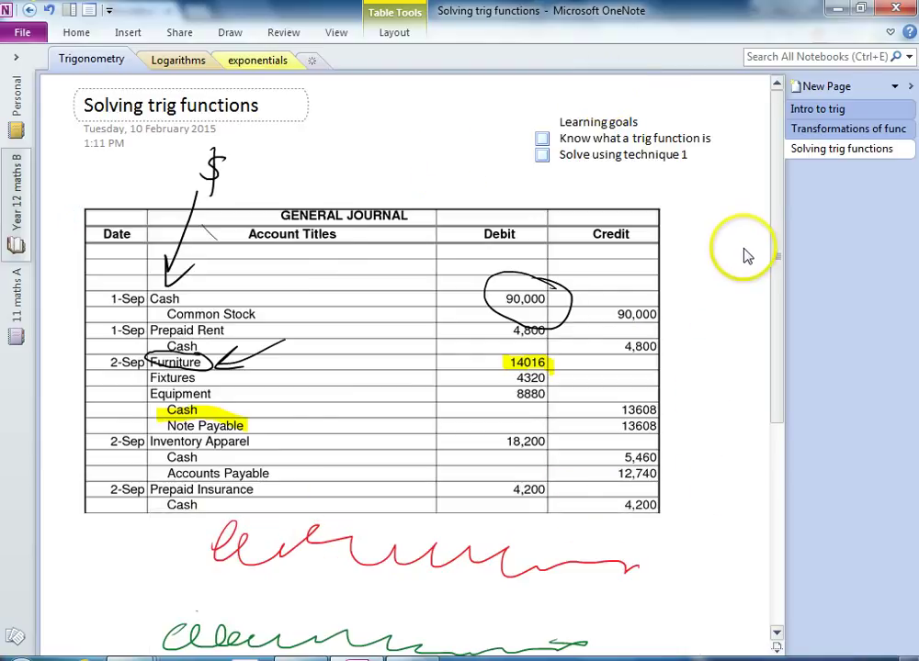
{"action": "left_click", "coordinate": [802, 147]}
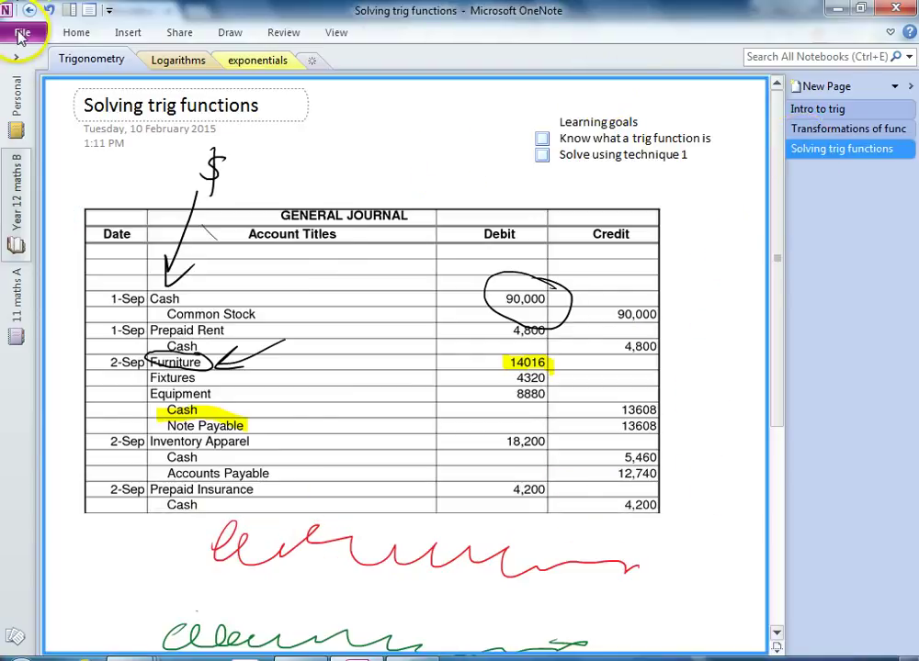
{"action": "left_click", "coordinate": [20, 35]}
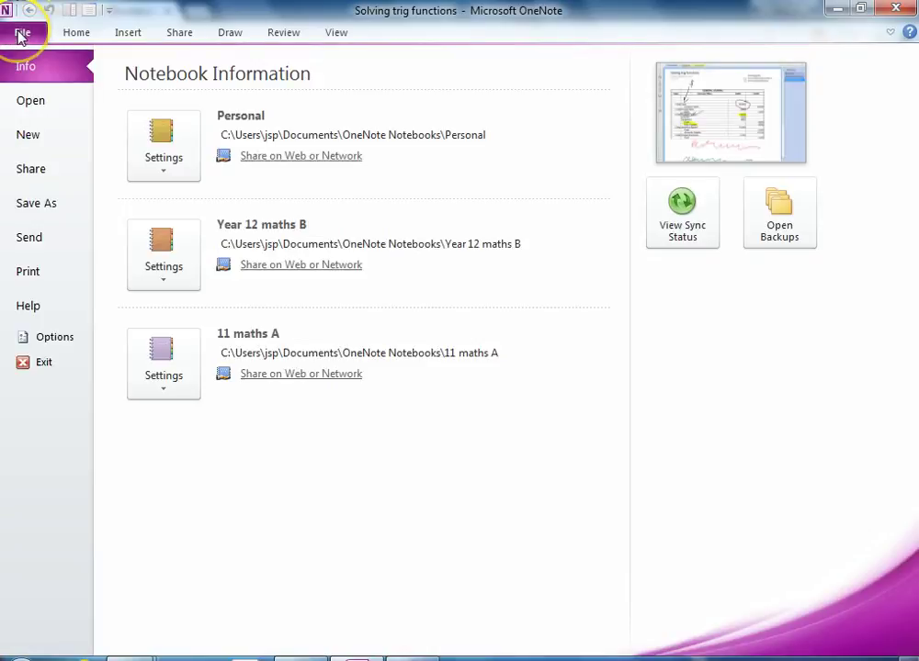
{"action": "left_click", "coordinate": [33, 209]}
{"action": "left_click", "coordinate": [184, 115]}
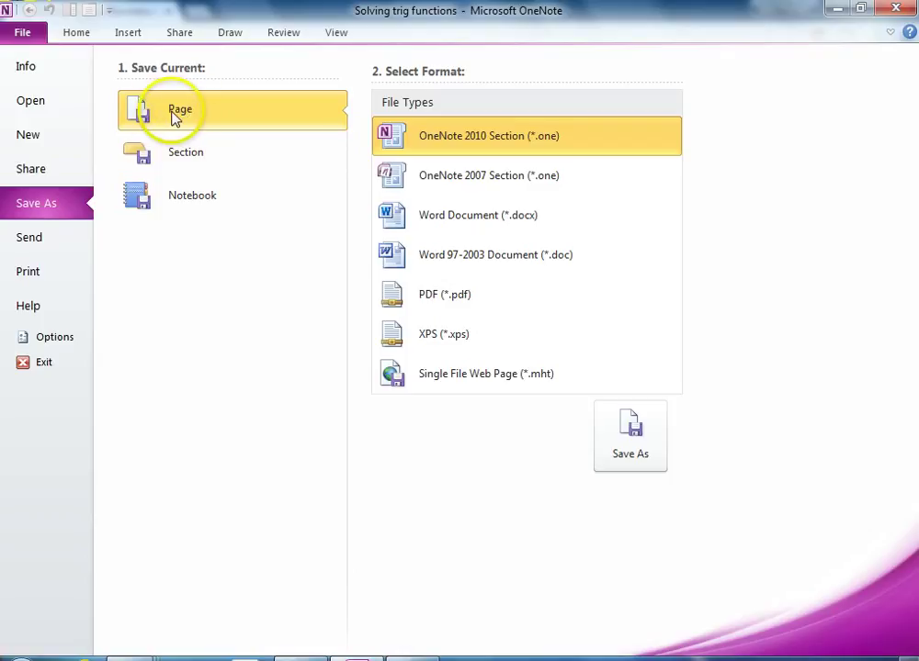
{"action": "left_click", "coordinate": [449, 303]}
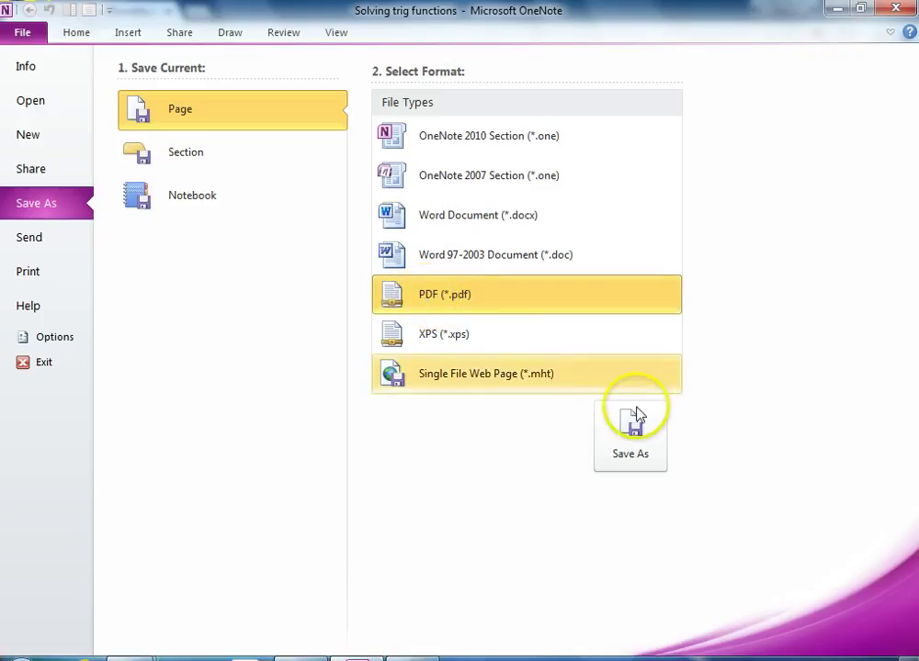
{"action": "left_click", "coordinate": [648, 435]}
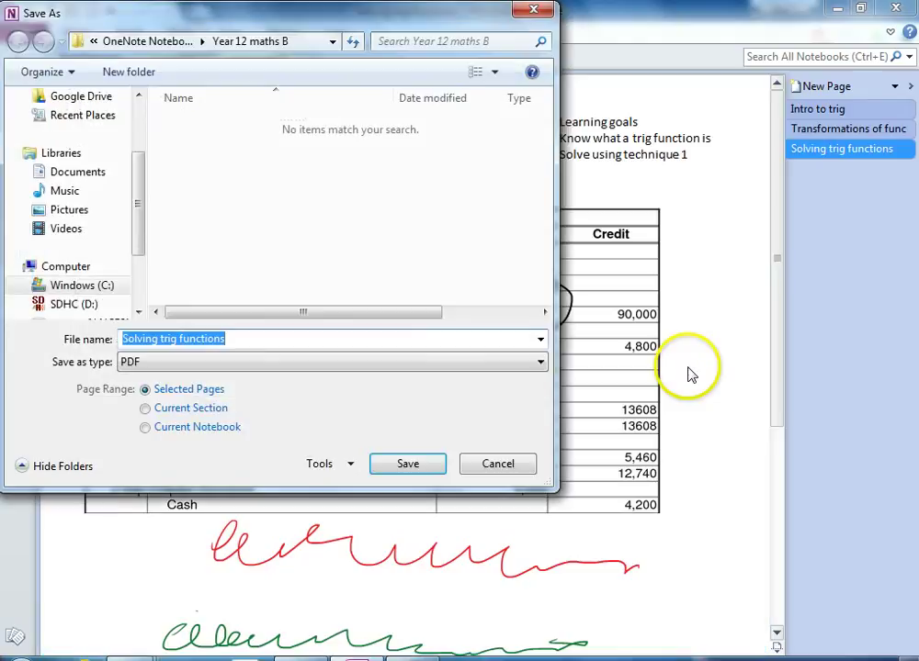
Save the PDF as Solving trig functions in the MAB 1B folder of Google Drive, covering only the selected pages.
{"action": "left_click_drag", "start_coordinate": [133, 193], "coordinate": [98, 171]}
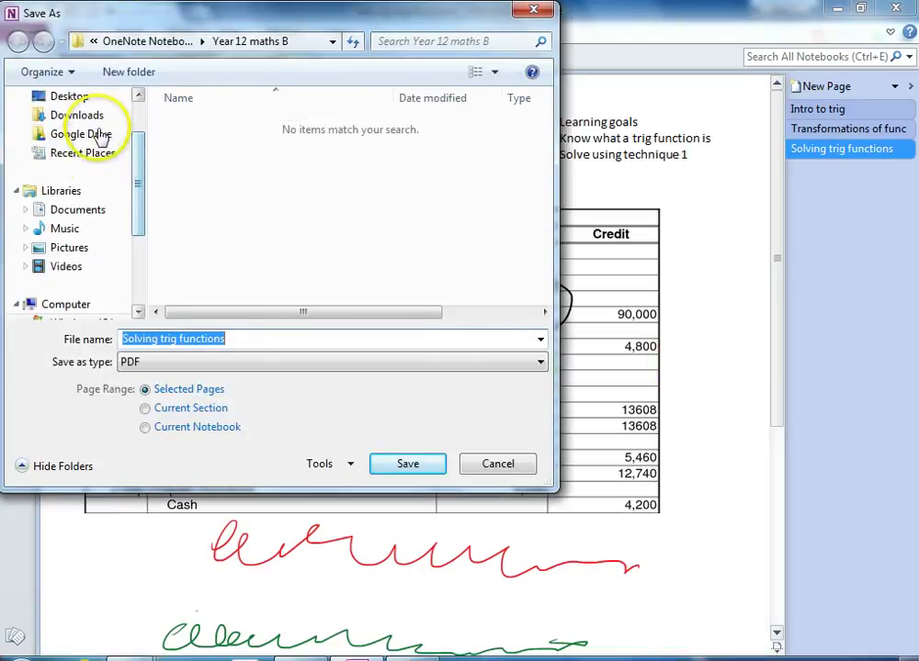
{"action": "left_click", "coordinate": [94, 135]}
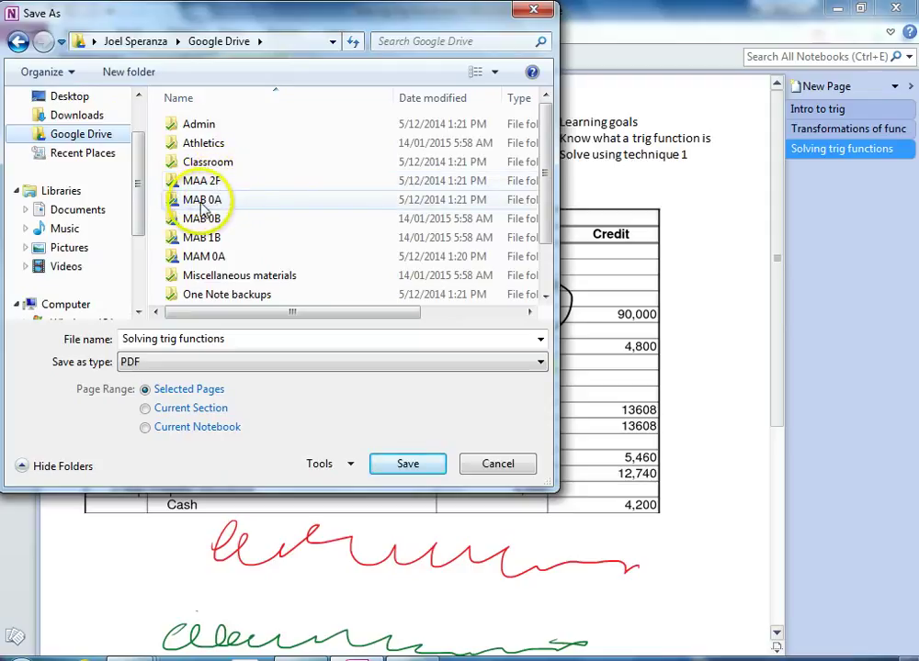
{"action": "double_click", "coordinate": [204, 241]}
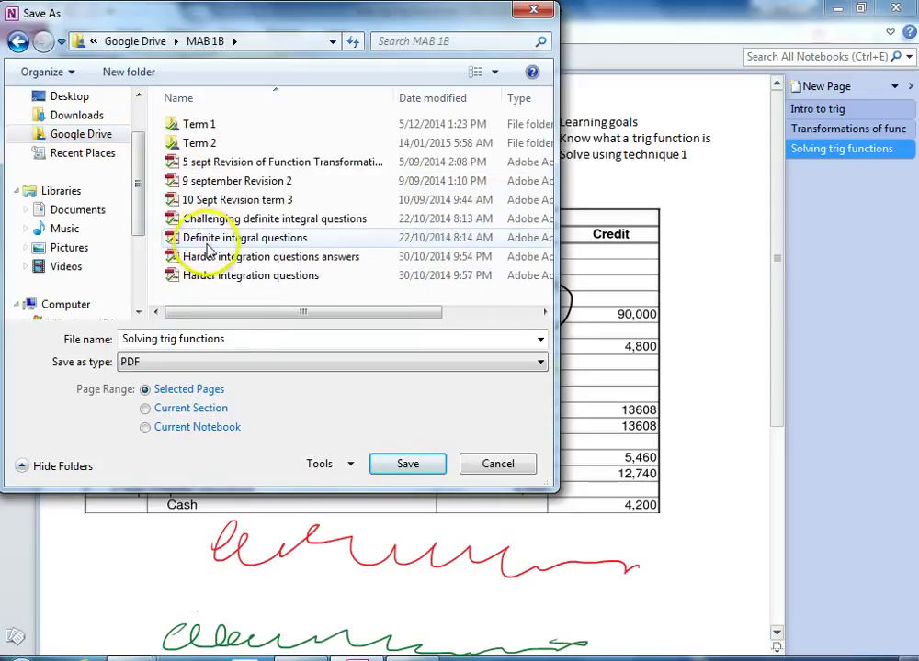
{"action": "left_click", "coordinate": [241, 342]}
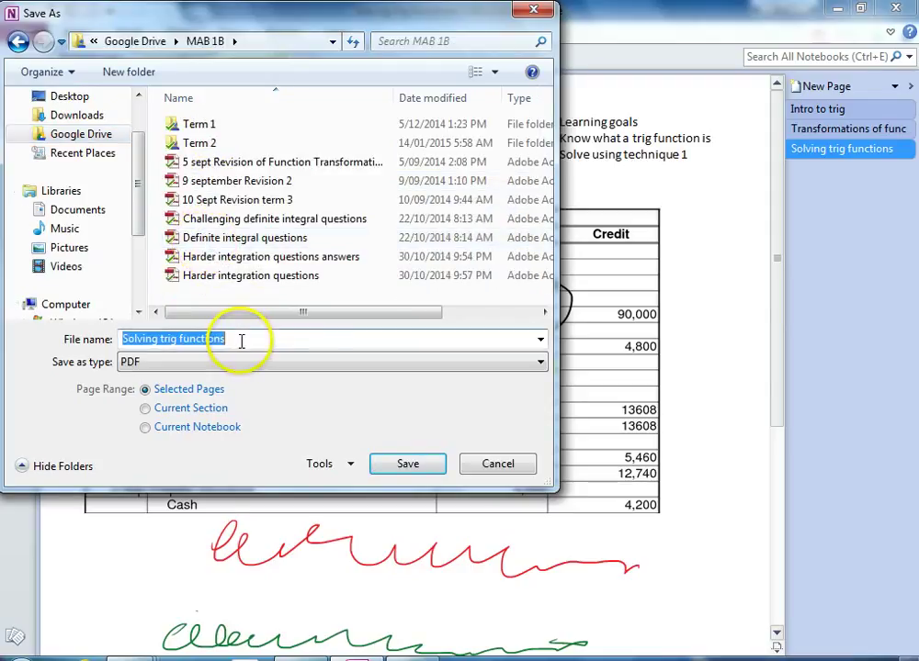
{"action": "left_click", "coordinate": [408, 465]}
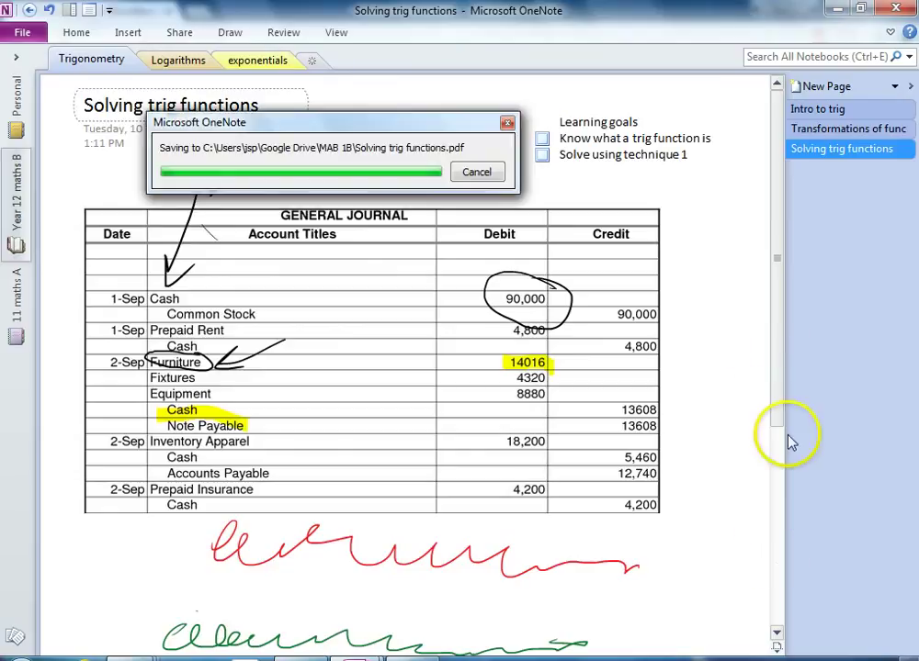
{"action": "scroll", "coordinate": [773, 554], "scroll_direction": "down", "scroll_amount": 5}
{"action": "scroll", "coordinate": [738, 199], "scroll_direction": "up", "scroll_amount": 5}
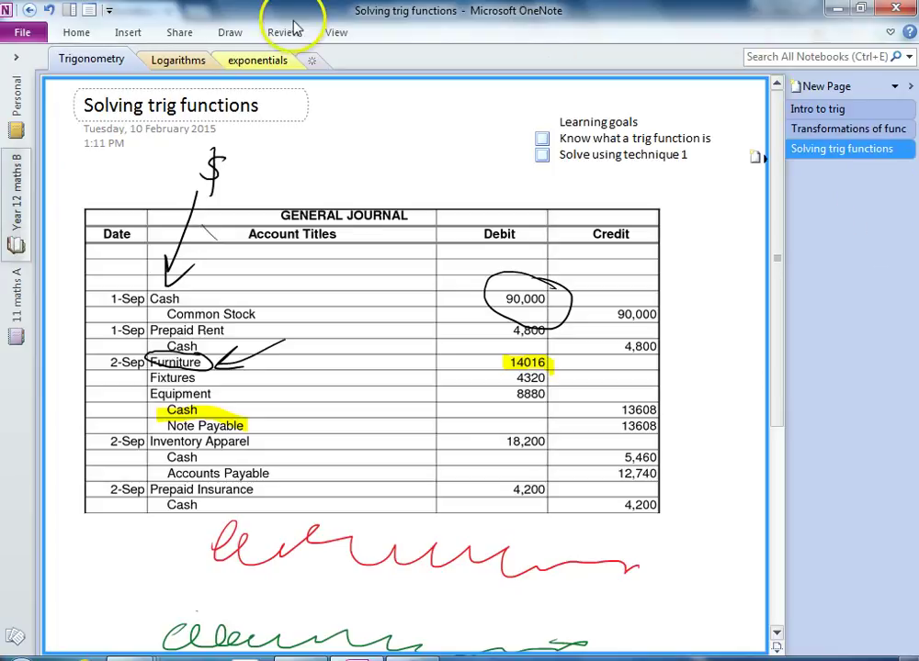
{"action": "left_click", "coordinate": [233, 32]}
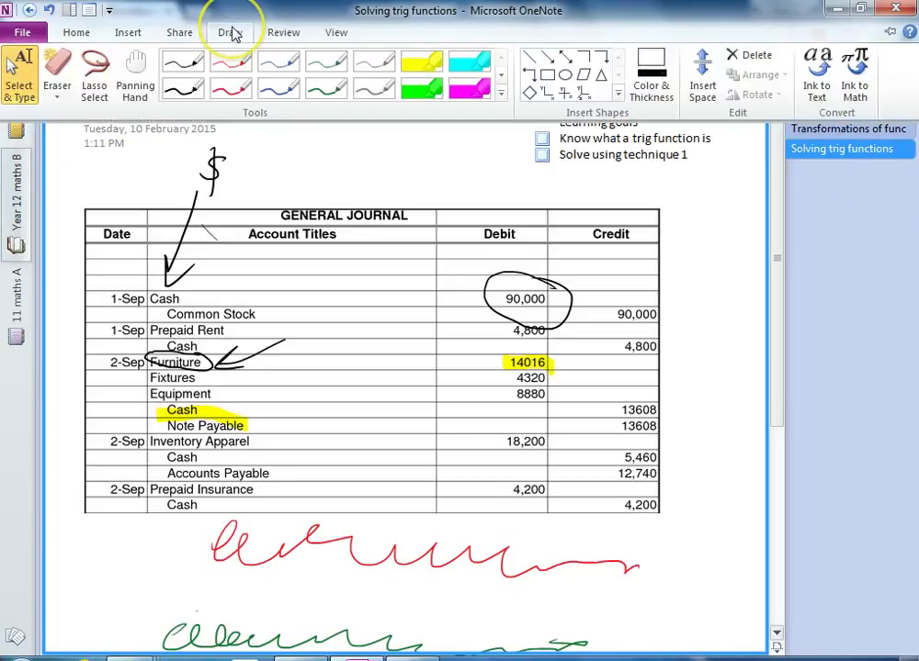
{"action": "left_click", "coordinate": [129, 35]}
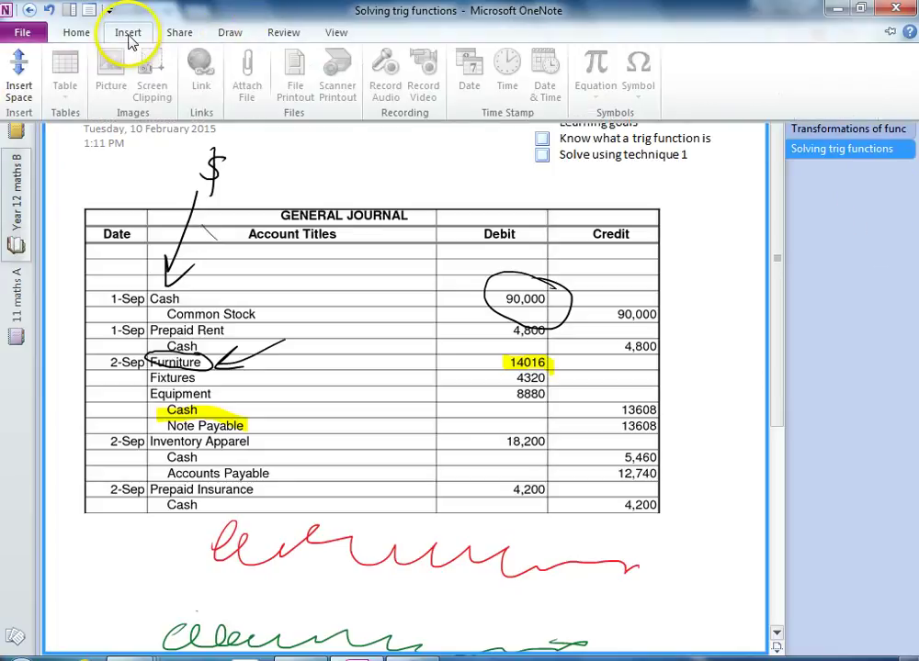
{"action": "left_click", "coordinate": [79, 34]}
{"action": "left_click", "coordinate": [292, 36]}
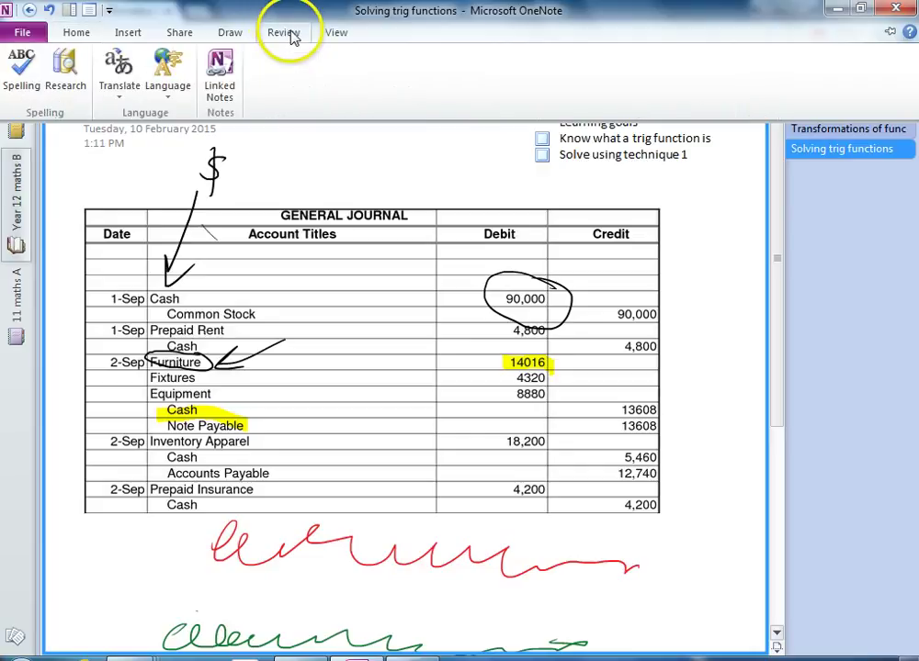
{"action": "left_click", "coordinate": [238, 35]}
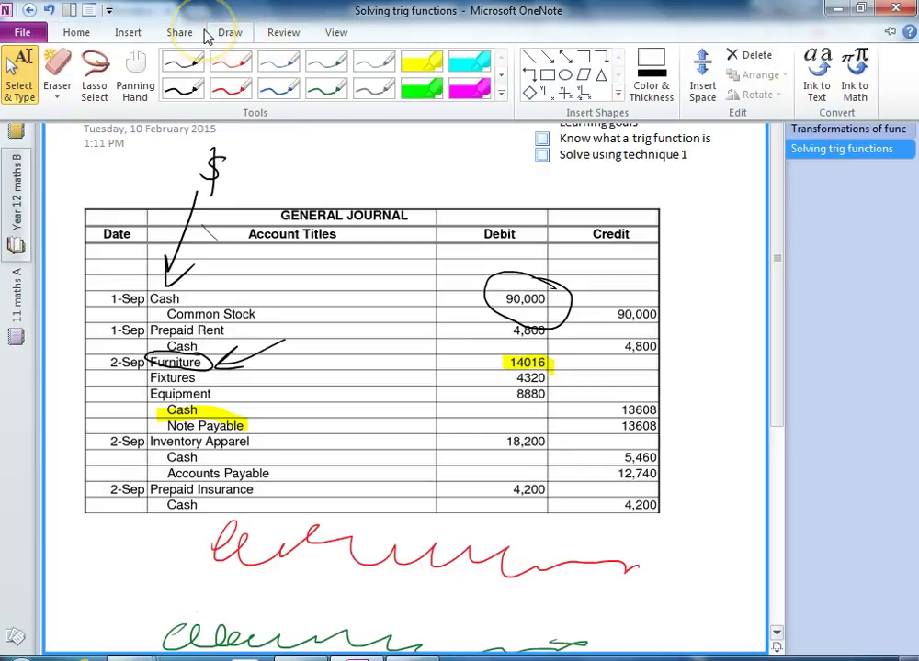